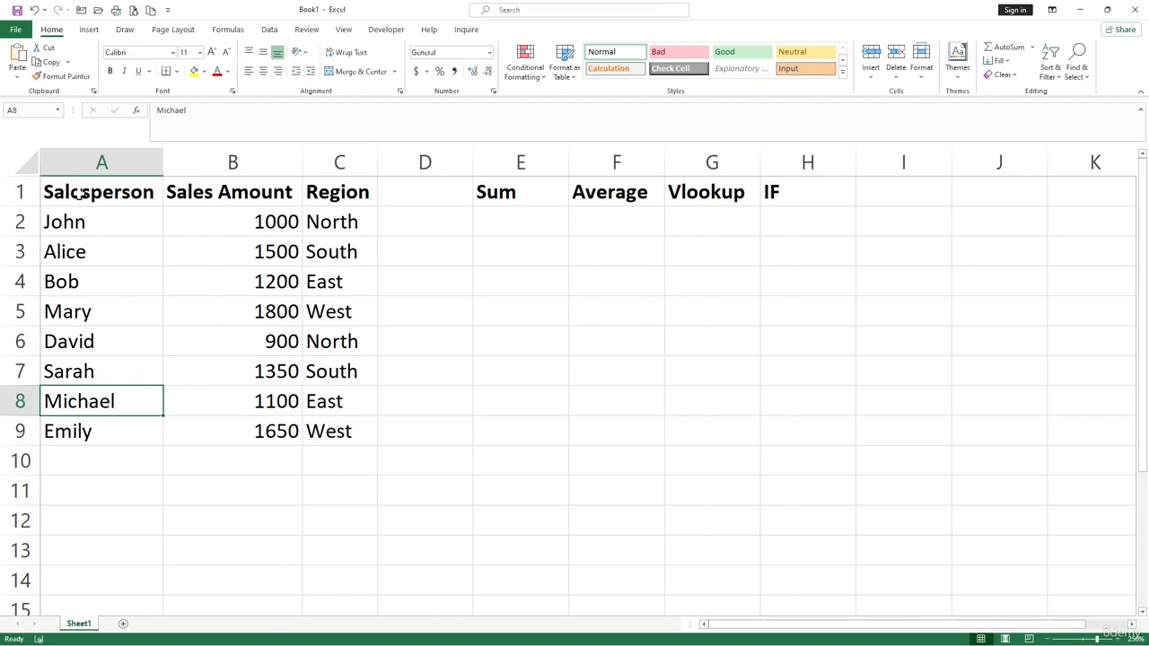
{"action": "left_click_drag", "start_coordinate": [80, 195], "coordinate": [338, 440]}
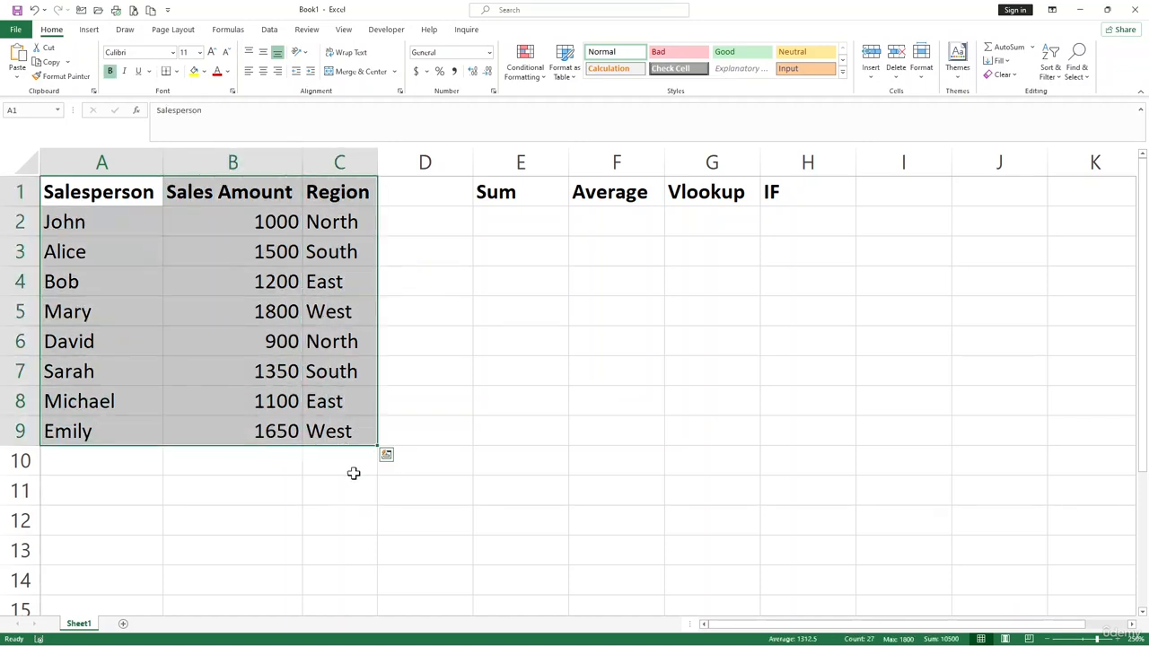
{"action": "left_click", "coordinate": [354, 472]}
{"action": "left_click_drag", "start_coordinate": [94, 193], "coordinate": [324, 427]}
{"action": "left_click", "coordinate": [340, 393]}
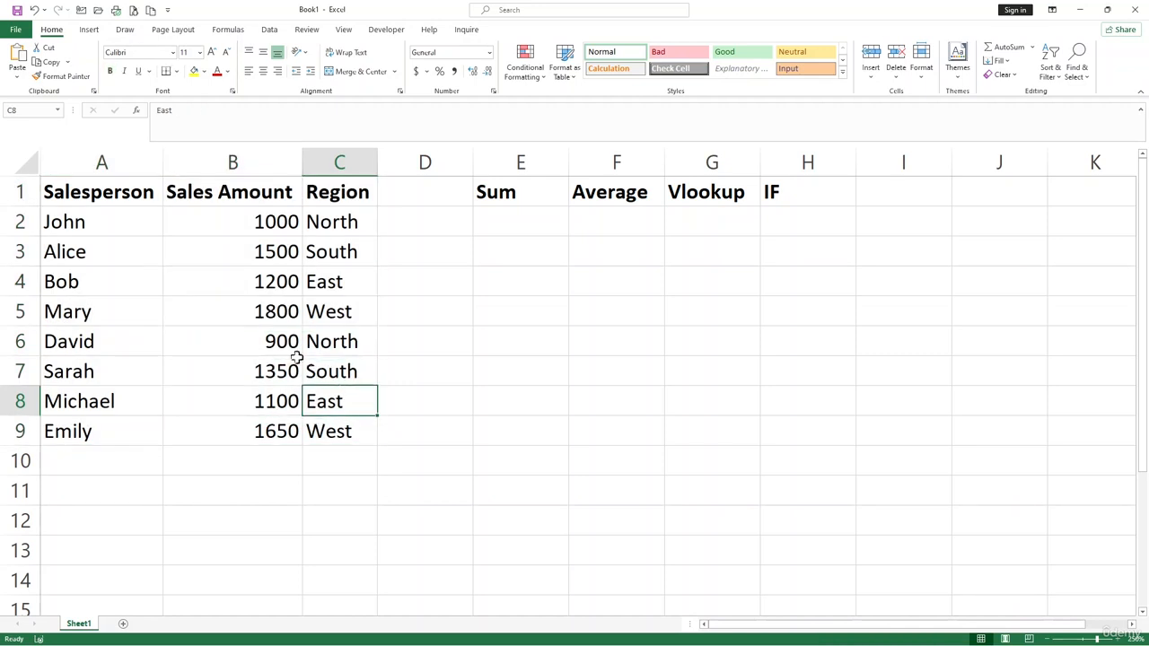
{"action": "left_click_drag", "start_coordinate": [240, 190], "coordinate": [218, 461]}
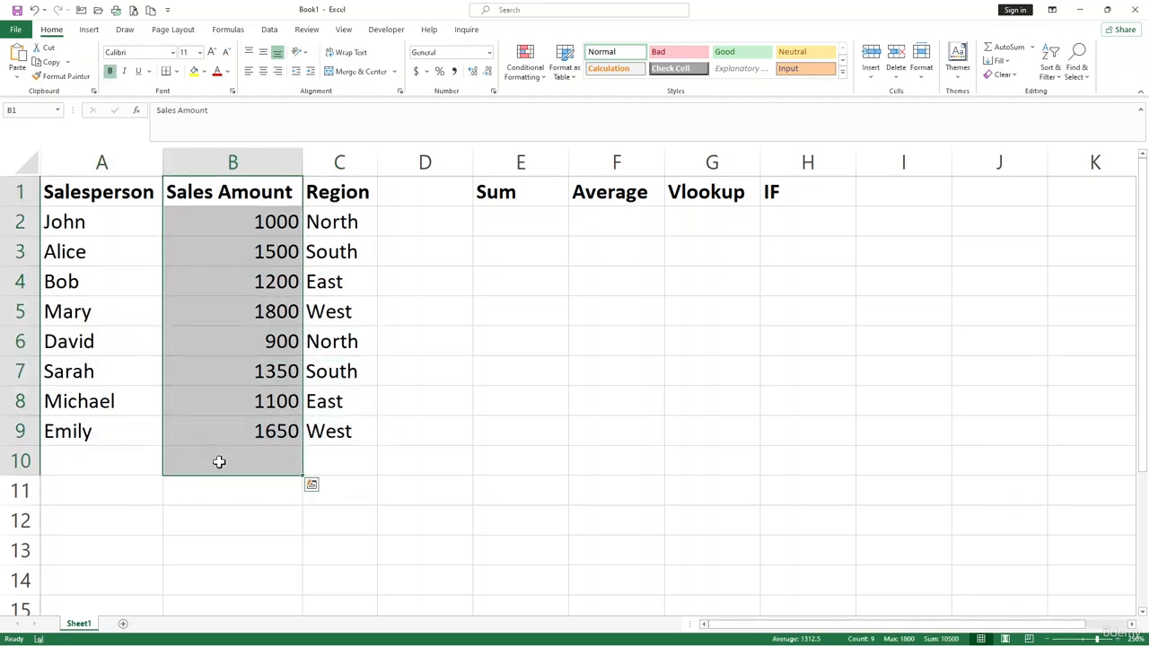
{"action": "left_click", "coordinate": [220, 461]}
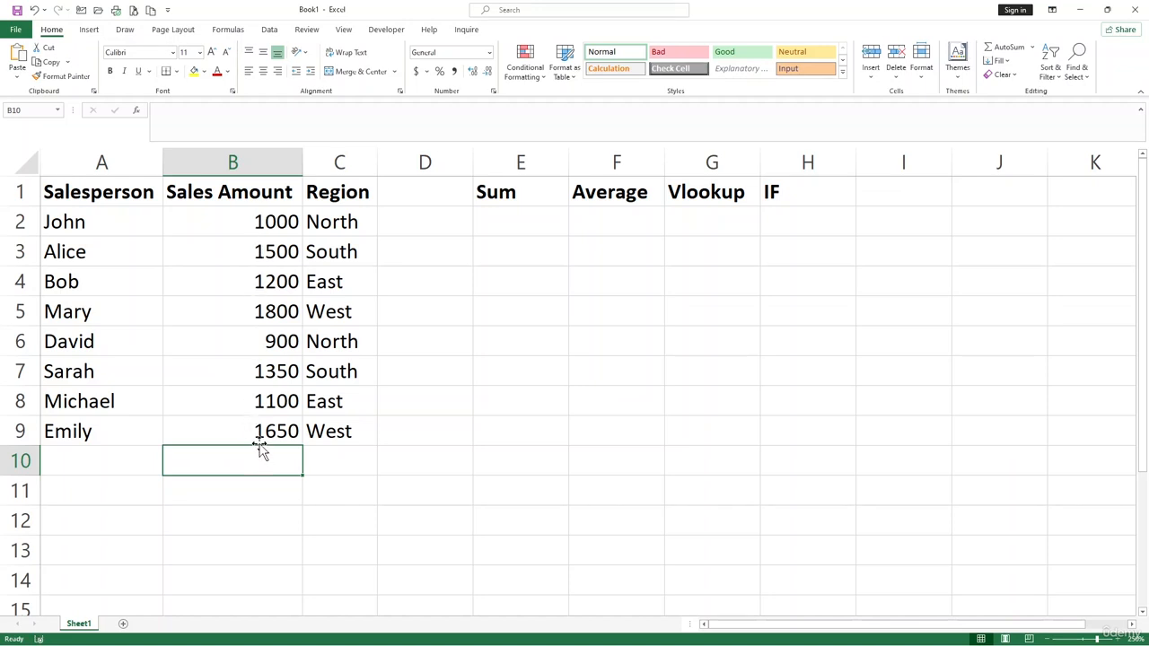
Total the sales amounts in cell E2 under the Sum heading with the formula =SUM(B2:B9)
{"action": "left_click", "coordinate": [532, 217]}
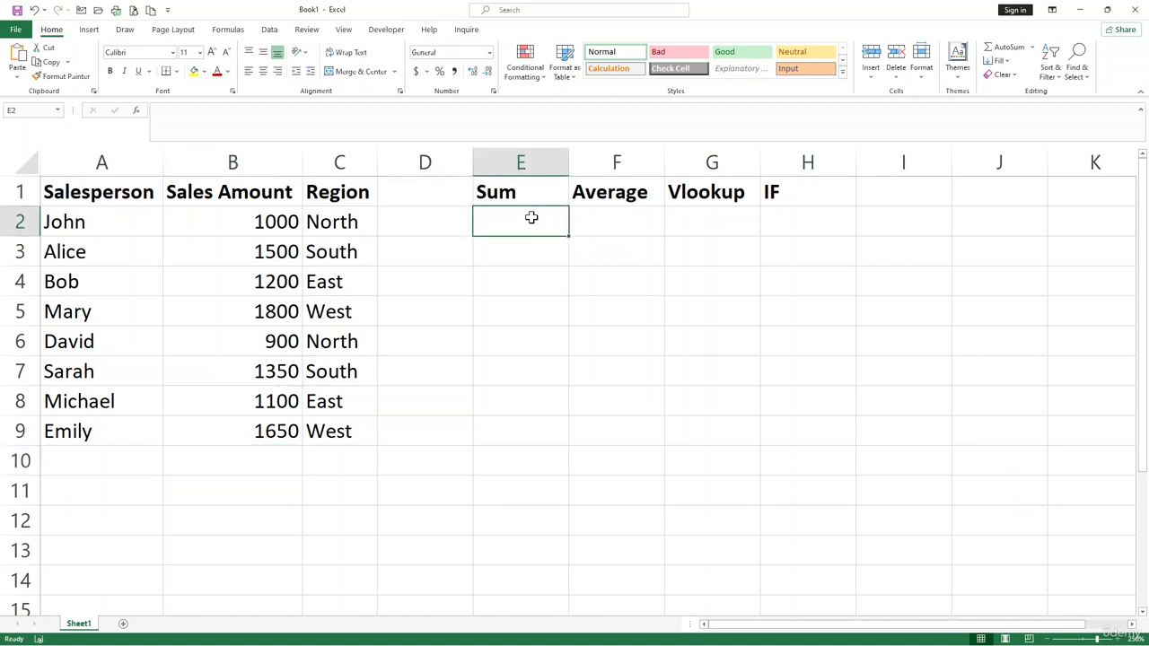
{"action": "type", "text": "="}
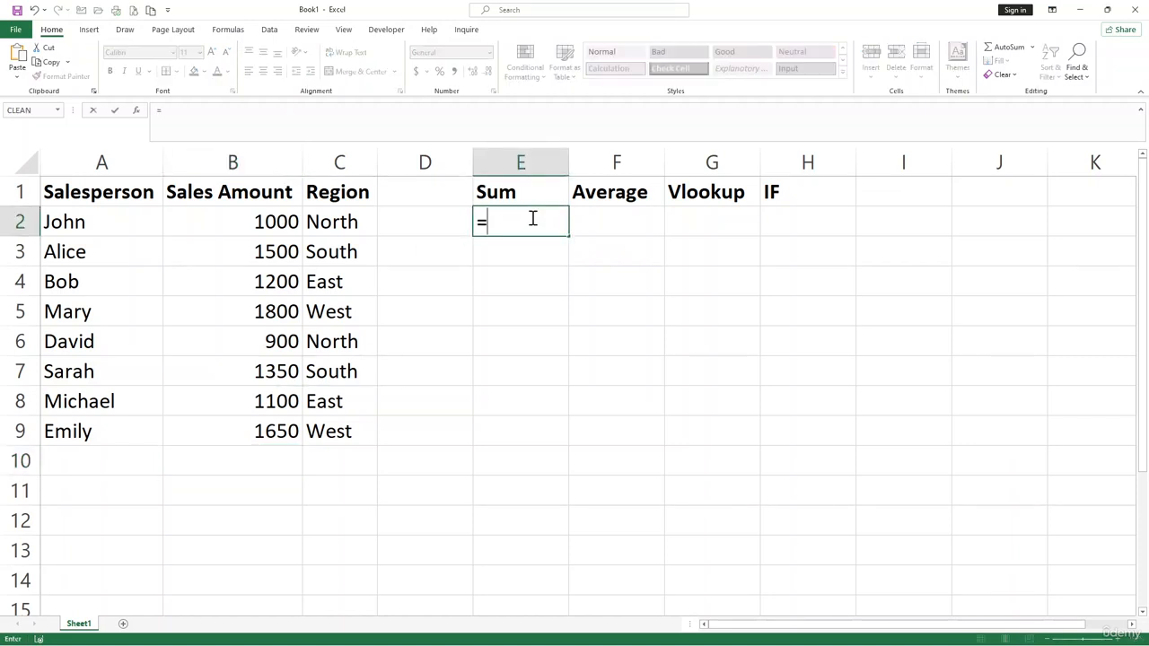
{"action": "type", "text": "sum"}
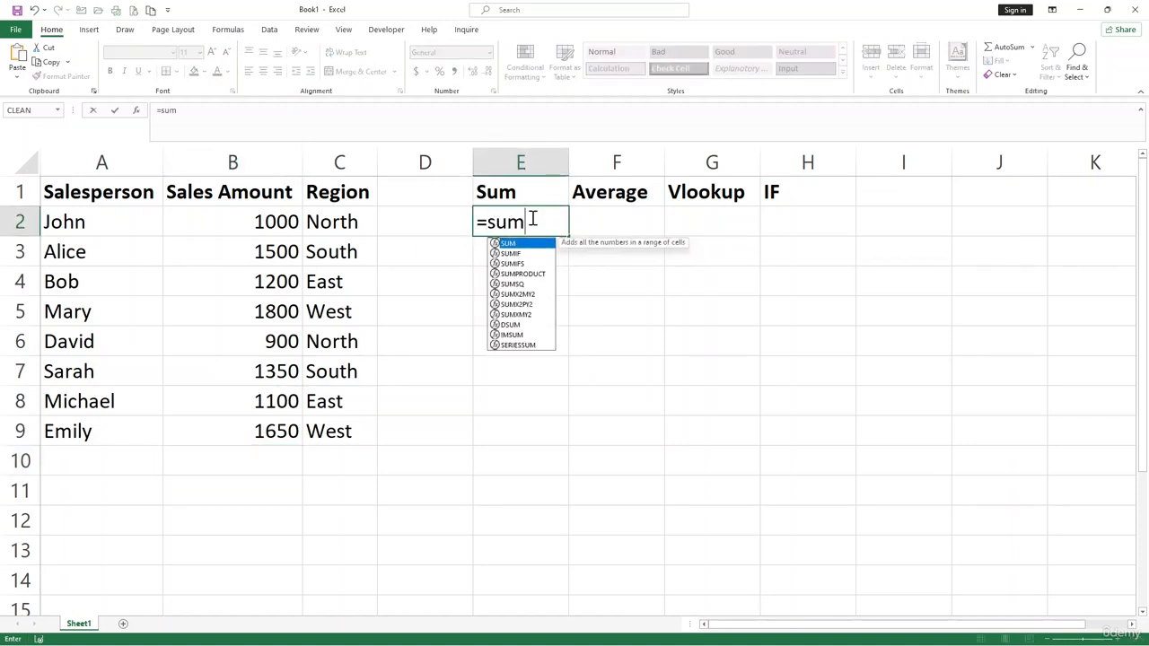
{"action": "key", "text": "Tab"}
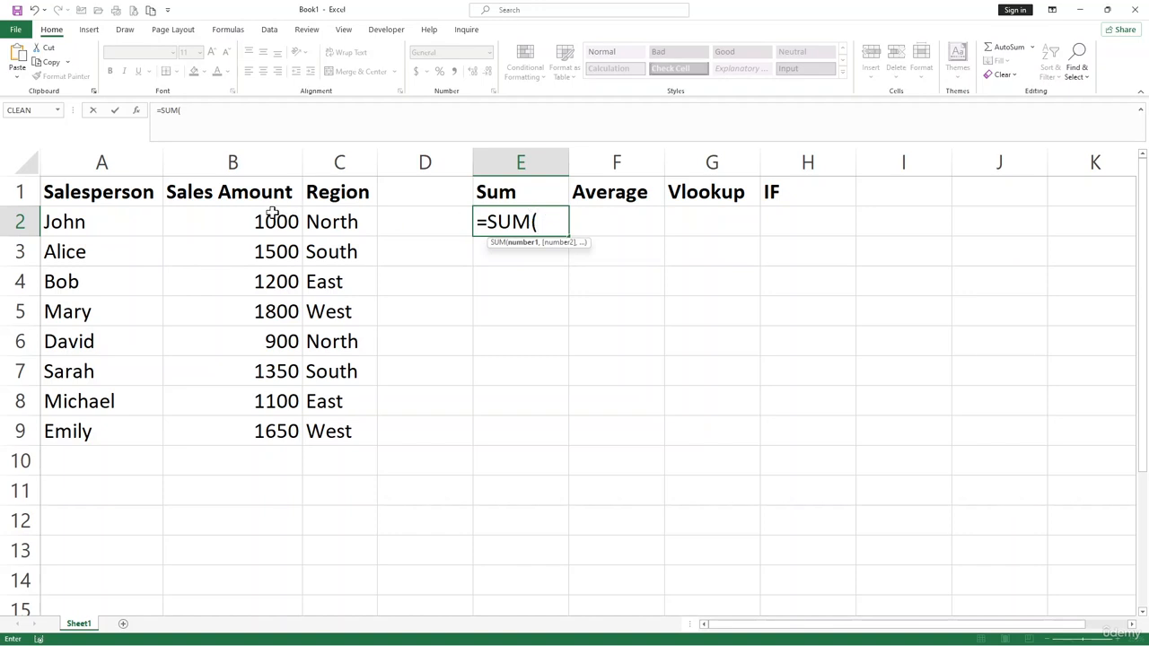
{"action": "left_click_drag", "start_coordinate": [240, 217], "coordinate": [239, 416]}
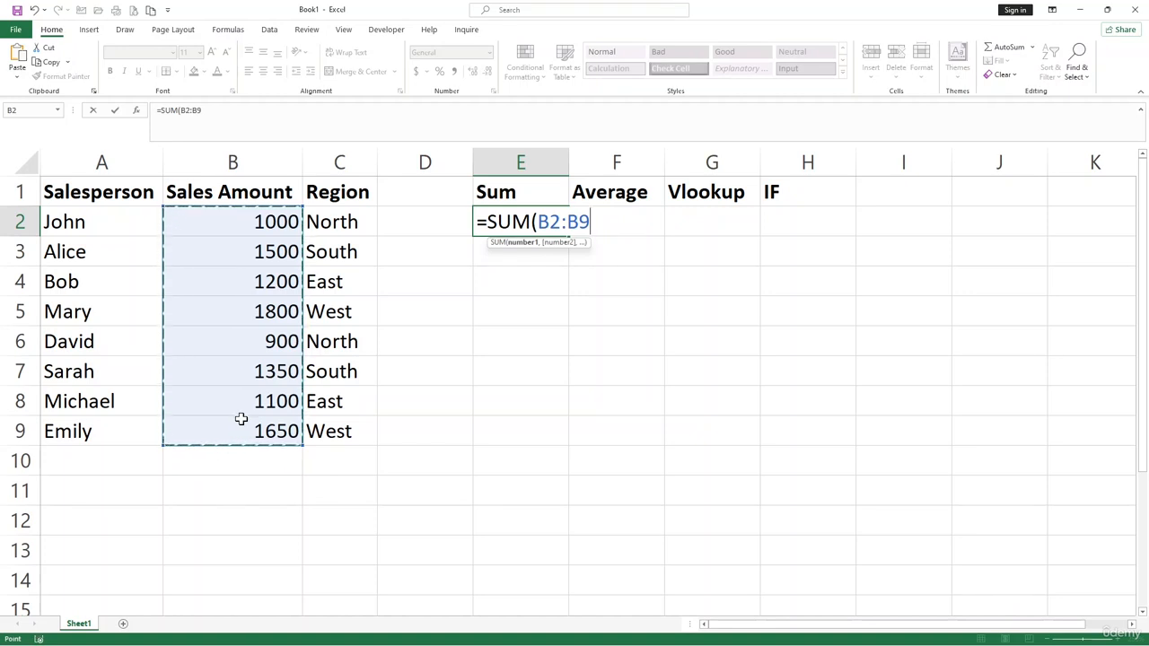
{"action": "type", "text": ")"}
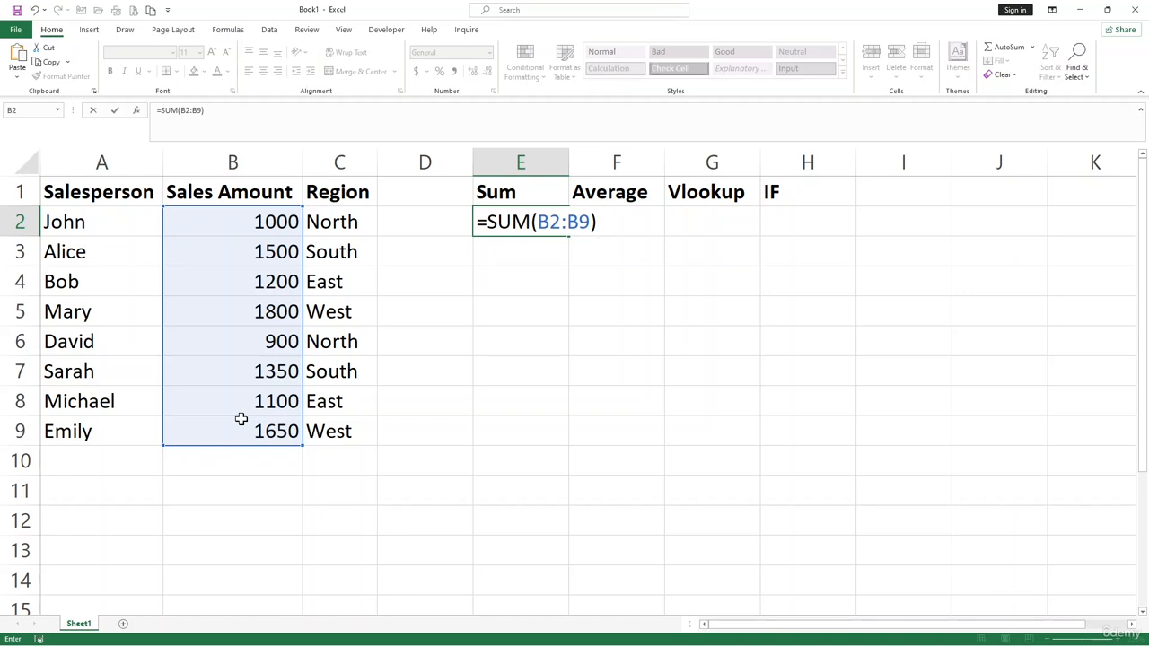
{"action": "key", "text": "Return"}
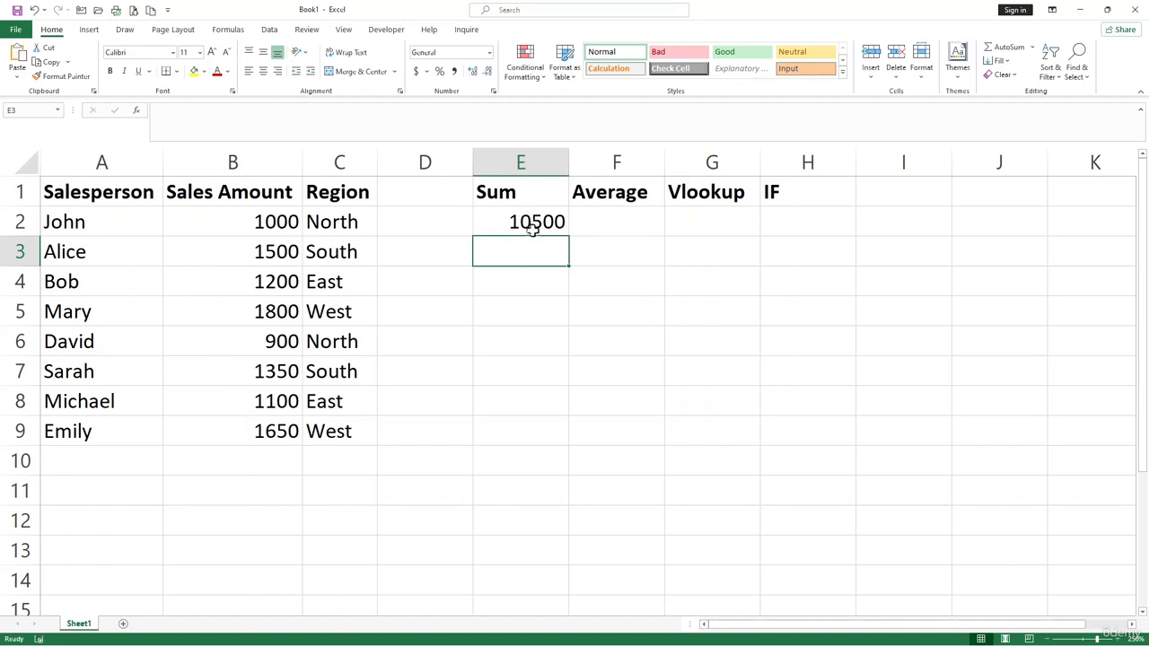
{"action": "left_click", "coordinate": [529, 299]}
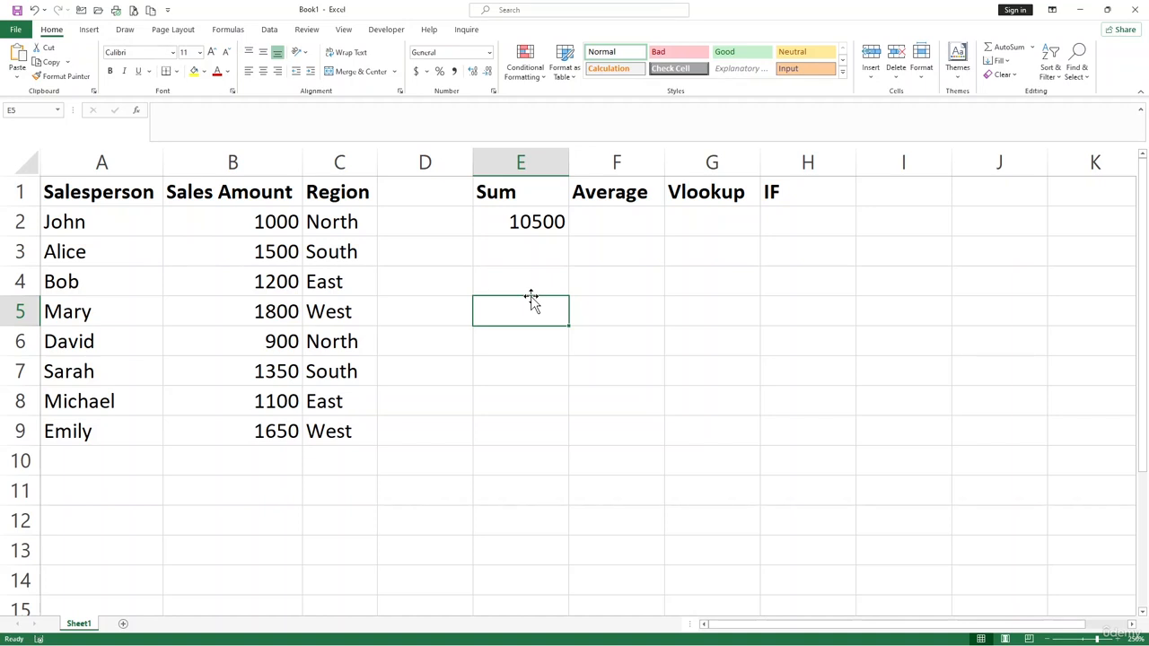
Calculate the mean of the sales amounts in cell F2 under the Average heading with =AVERAGE(B2:B9)
{"action": "left_click", "coordinate": [618, 228]}
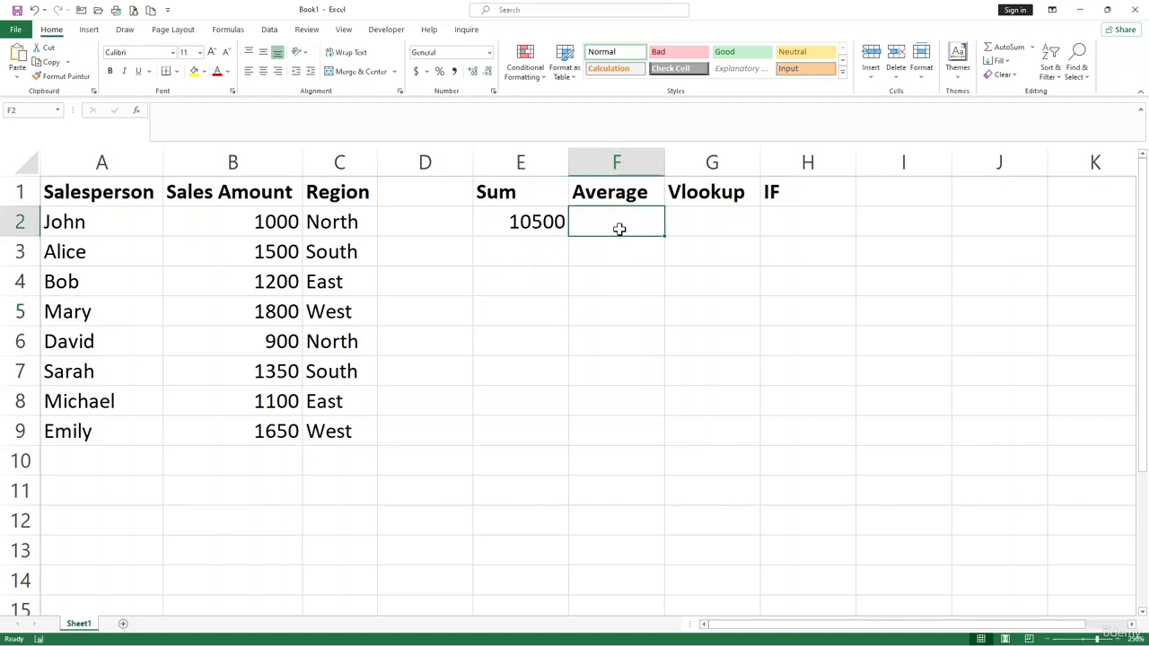
{"action": "type", "text": "="}
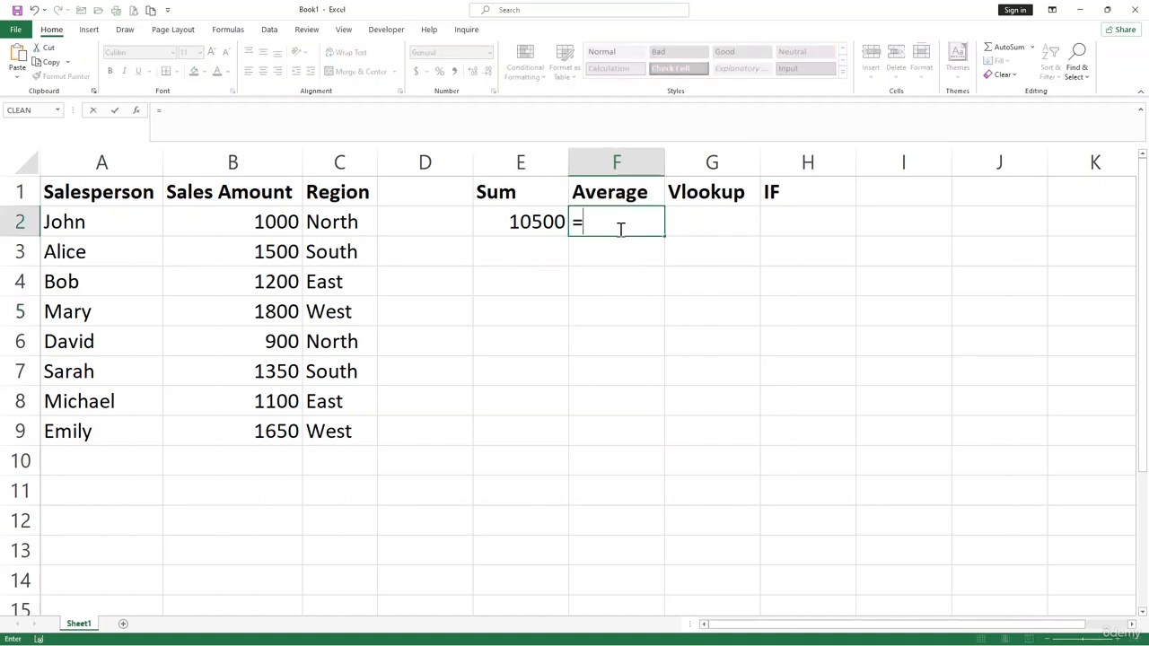
{"action": "type", "text": "avewr"}
{"action": "key", "text": "BackSpace"}
{"action": "key", "text": "BackSpace"}
{"action": "type", "text": "r"}
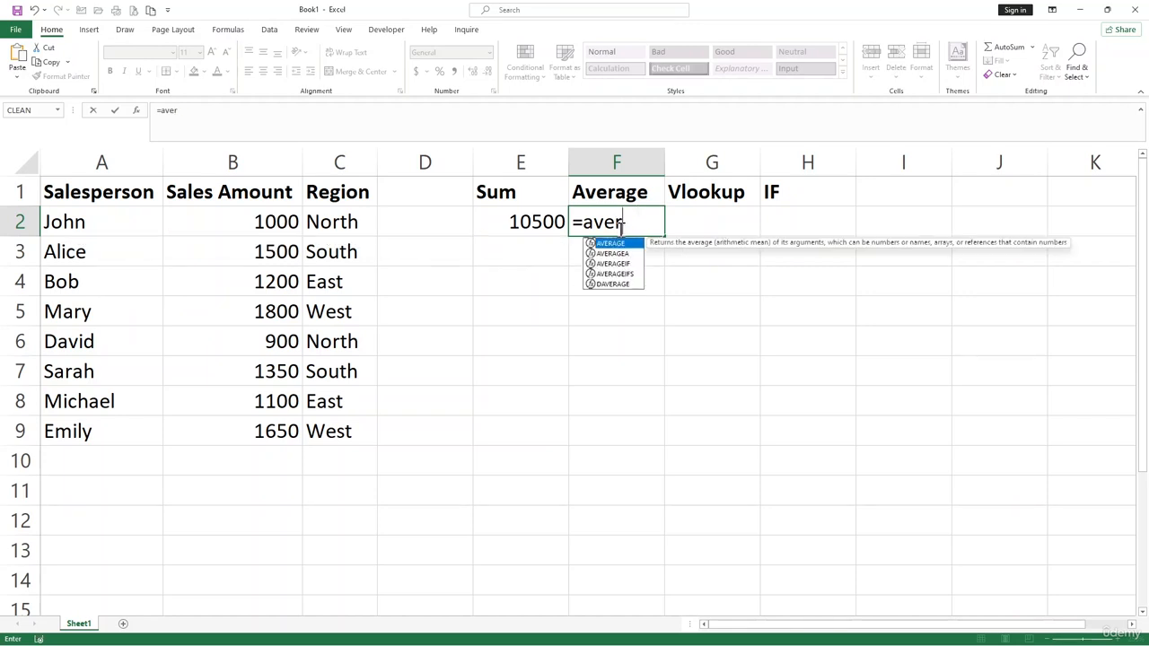
{"action": "key", "text": "Tab"}
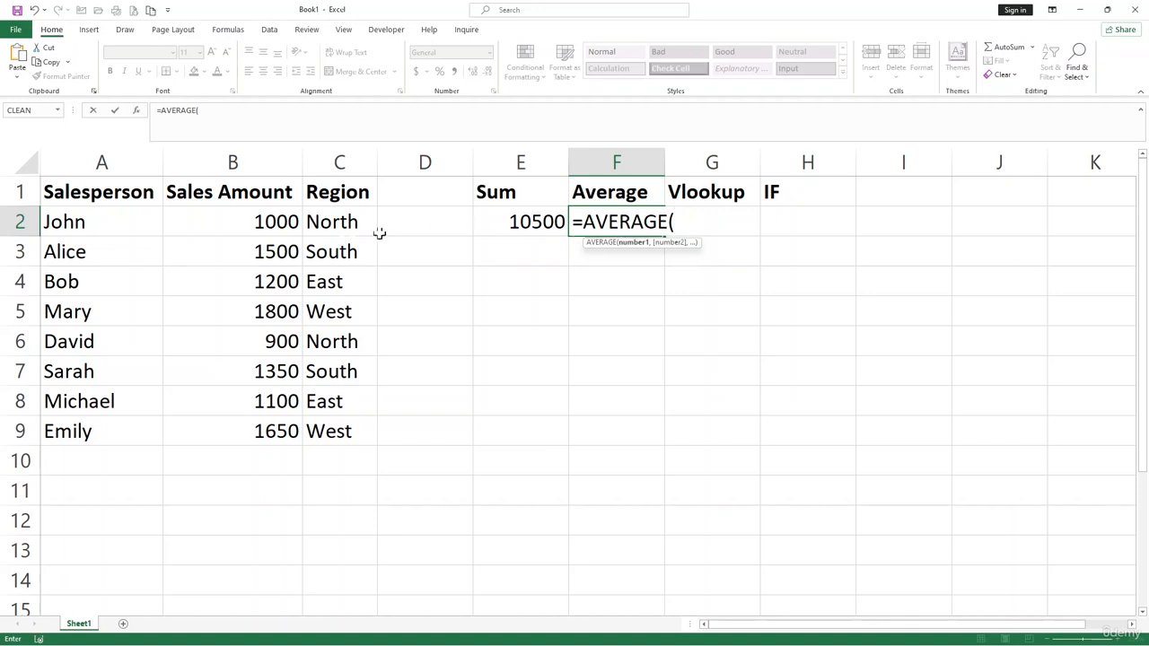
{"action": "left_click_drag", "start_coordinate": [236, 226], "coordinate": [239, 428]}
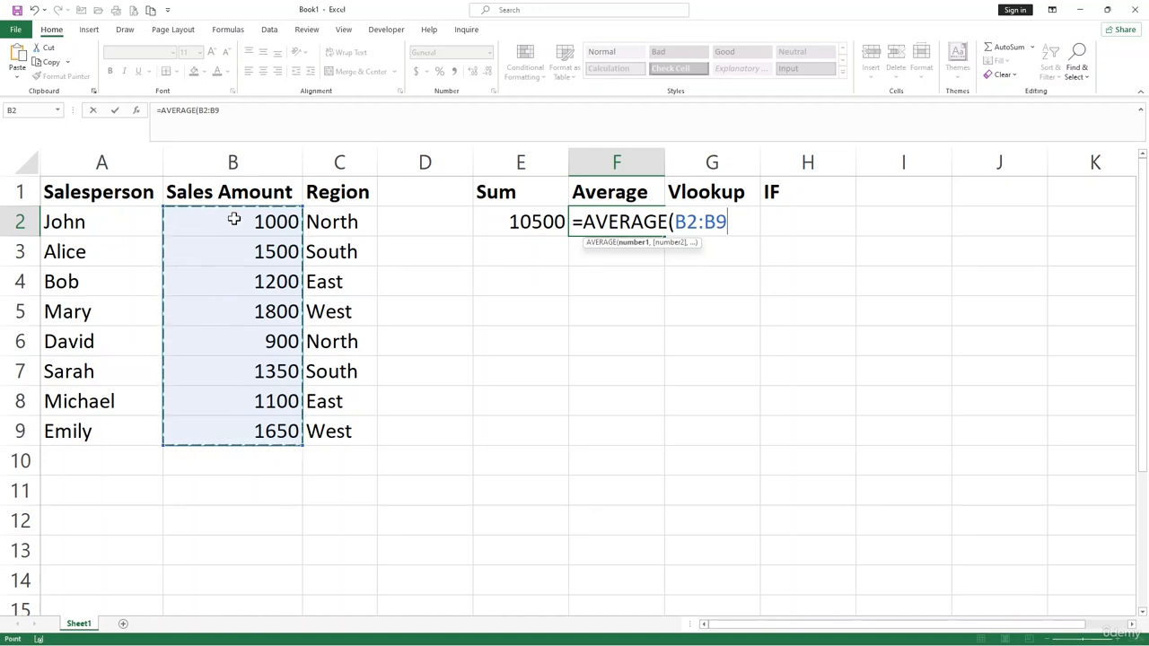
{"action": "type", "text": ")"}
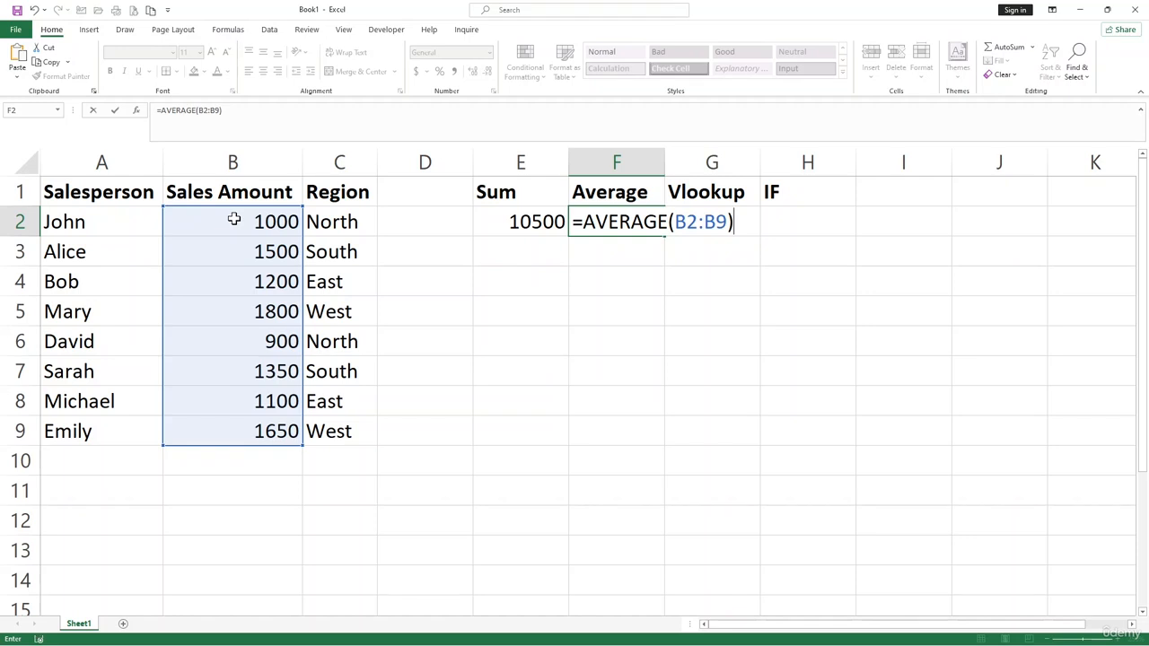
{"action": "key", "text": "Return"}
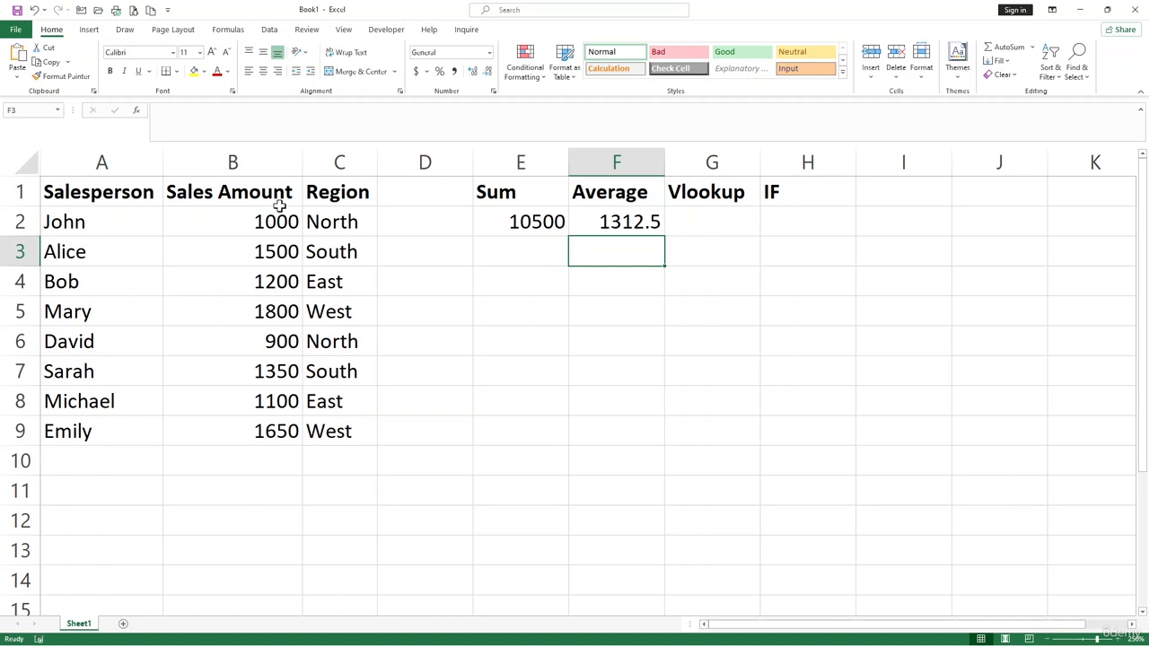
{"action": "left_click", "coordinate": [653, 272]}
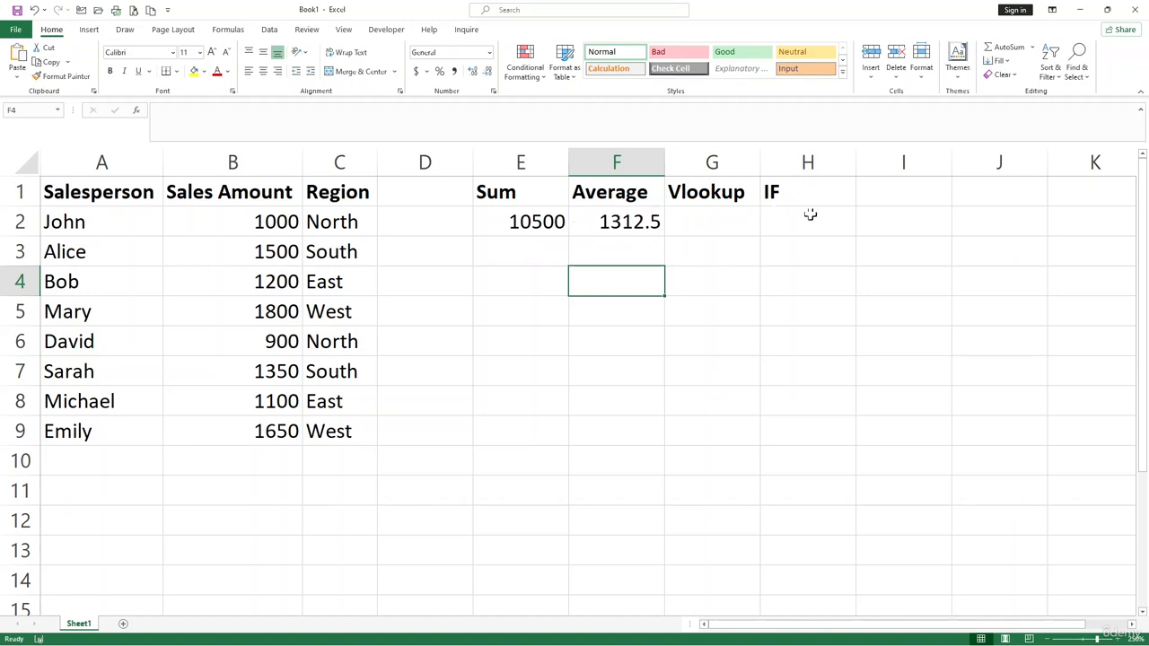
Enter =IF(B2>=1200,"Achived","Progress") in cell H2 under the IF heading to rate the first salesperson's sales amount
{"action": "left_click", "coordinate": [781, 220]}
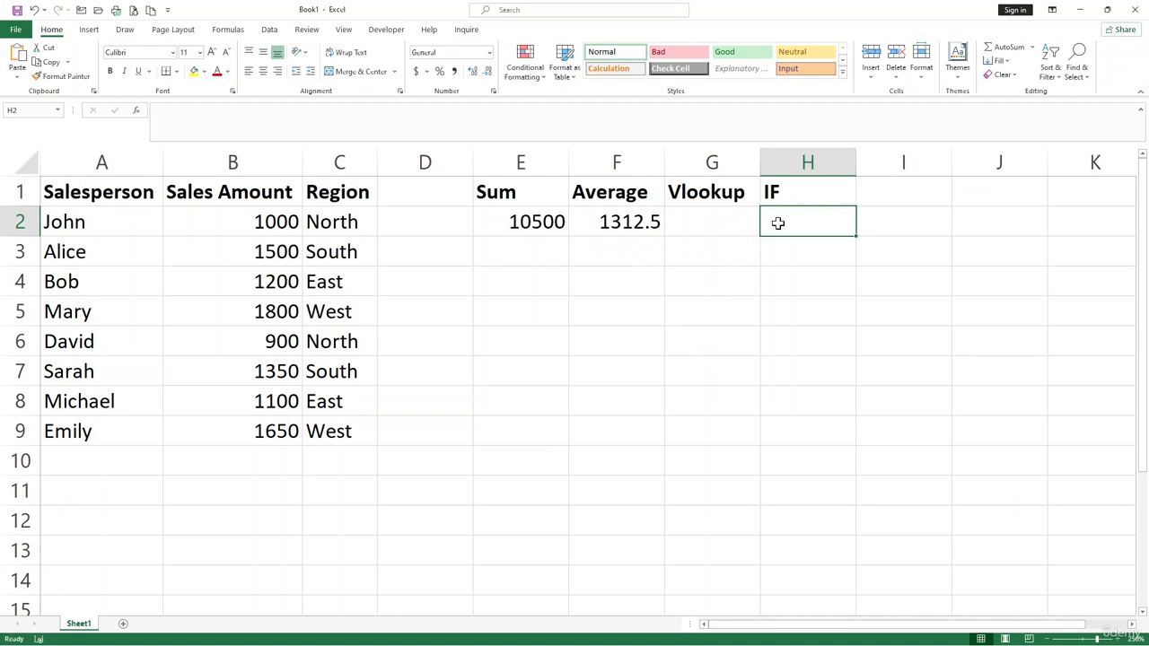
{"action": "type", "text": "=IF("}
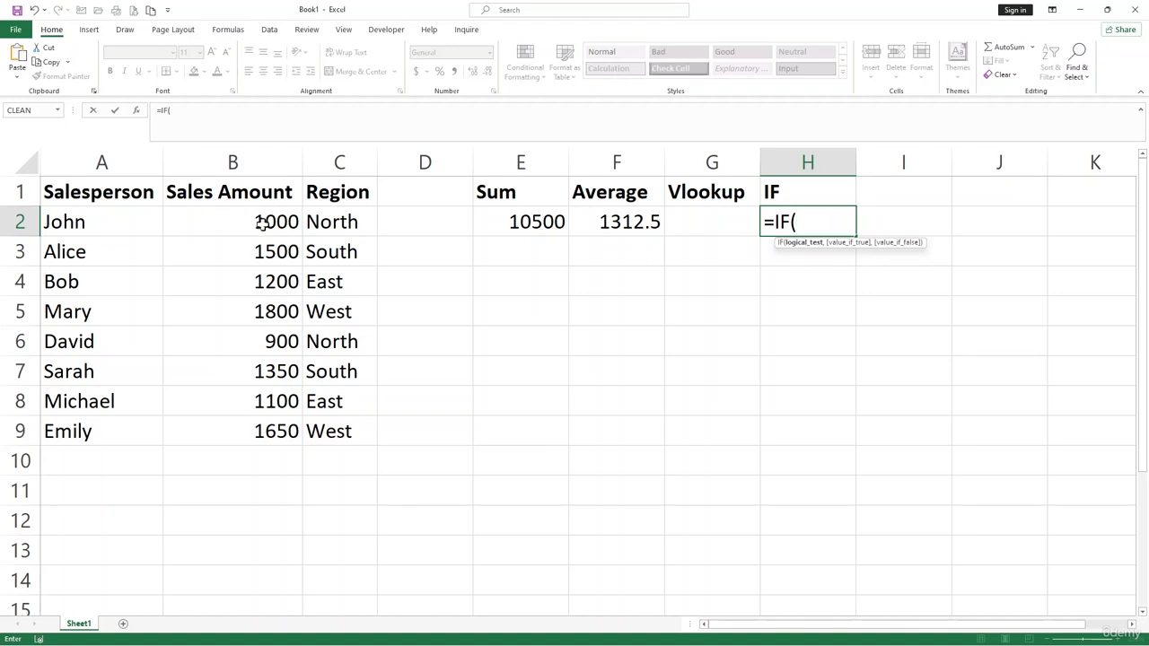
{"action": "left_click", "coordinate": [267, 224]}
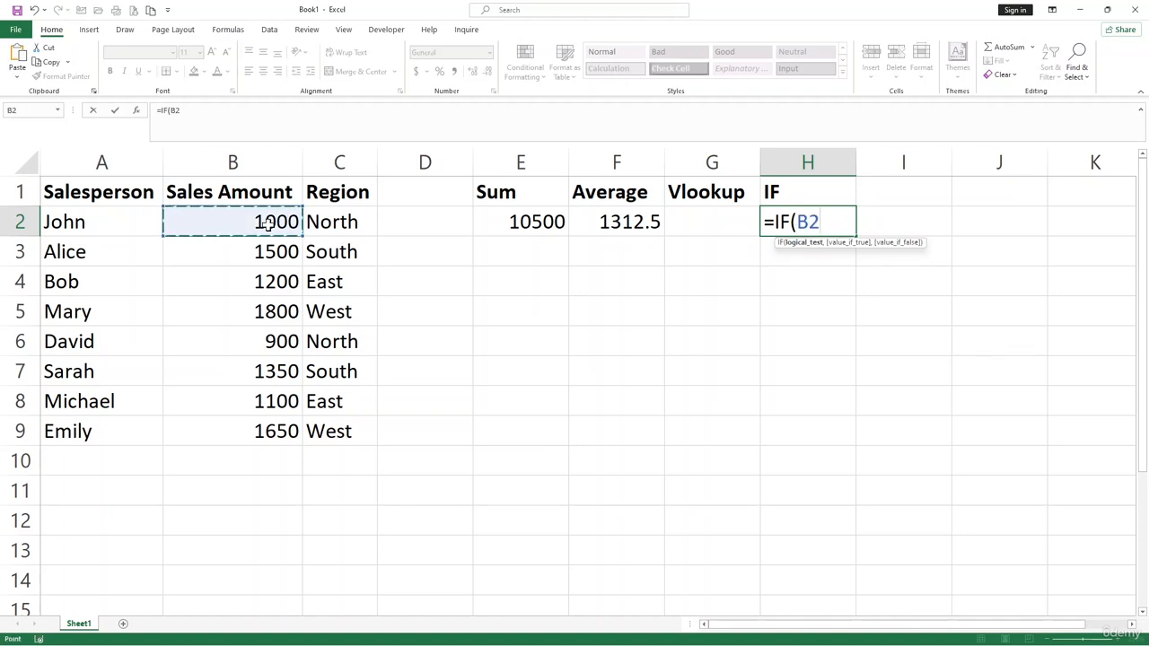
{"action": "type", "text": ">="}
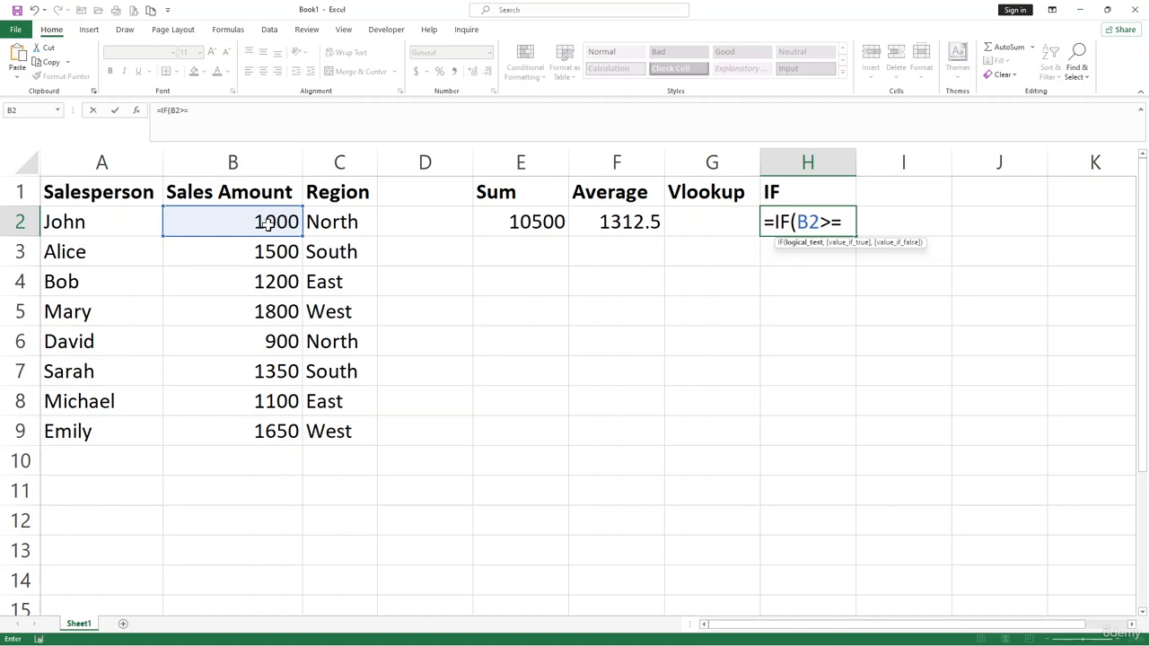
{"action": "type", "text": "1200,\""}
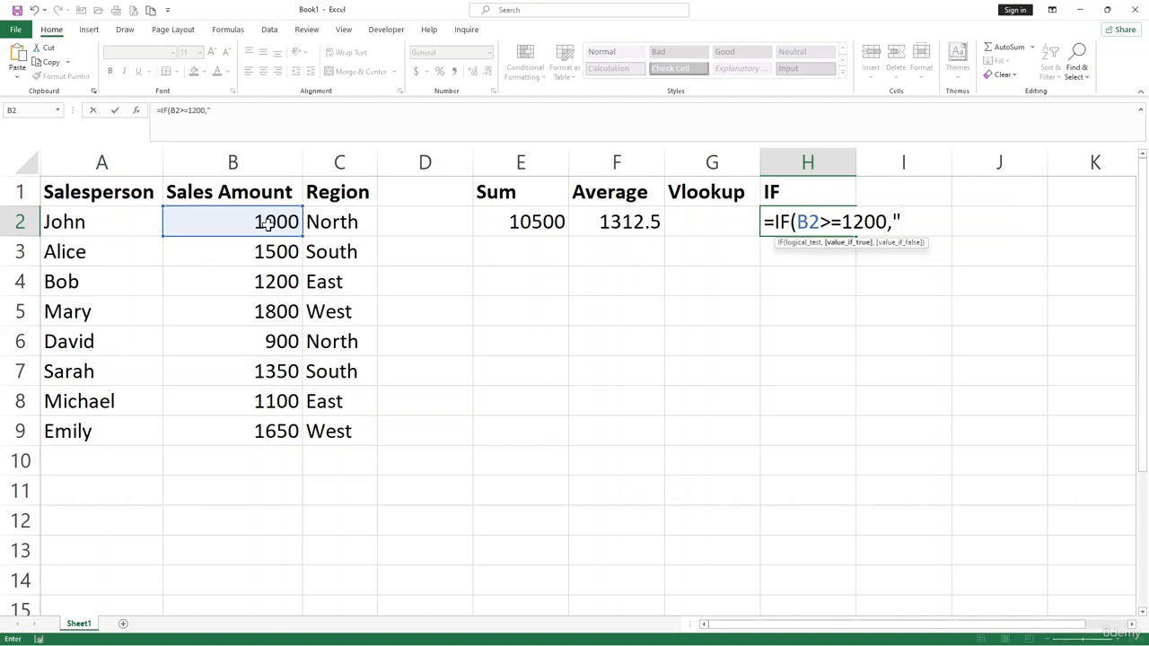
{"action": "type", "text": "Achived"}
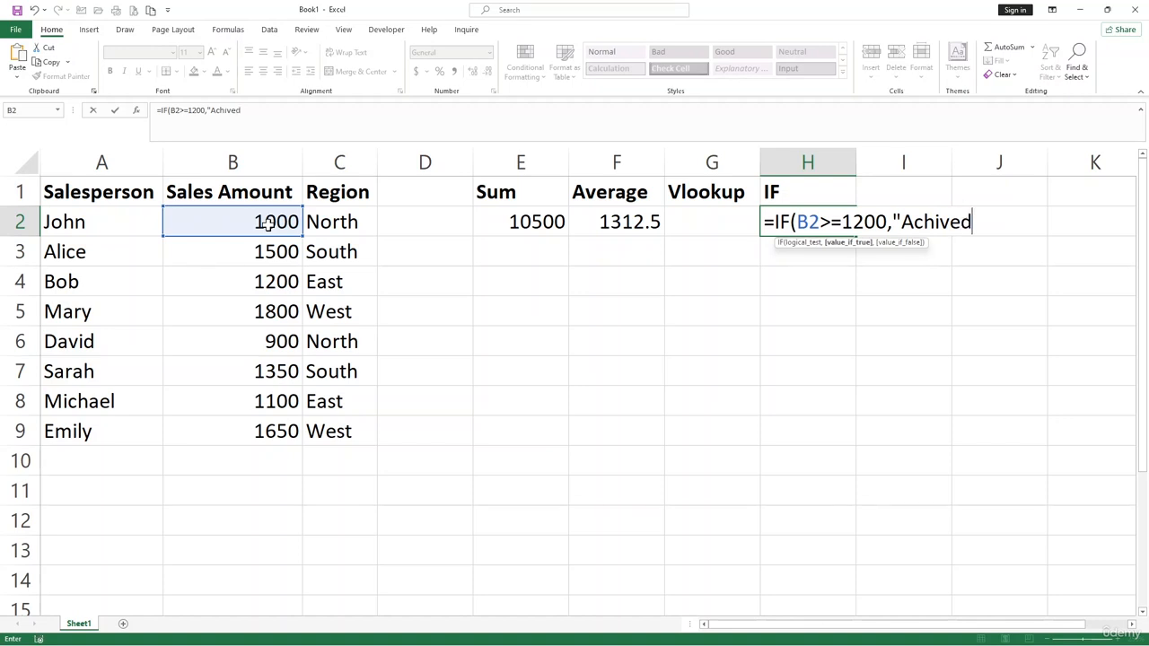
{"action": "type", "text": "\",\"p"}
{"action": "key", "text": "BackSpace"}
{"action": "type", "text": "Prog"}
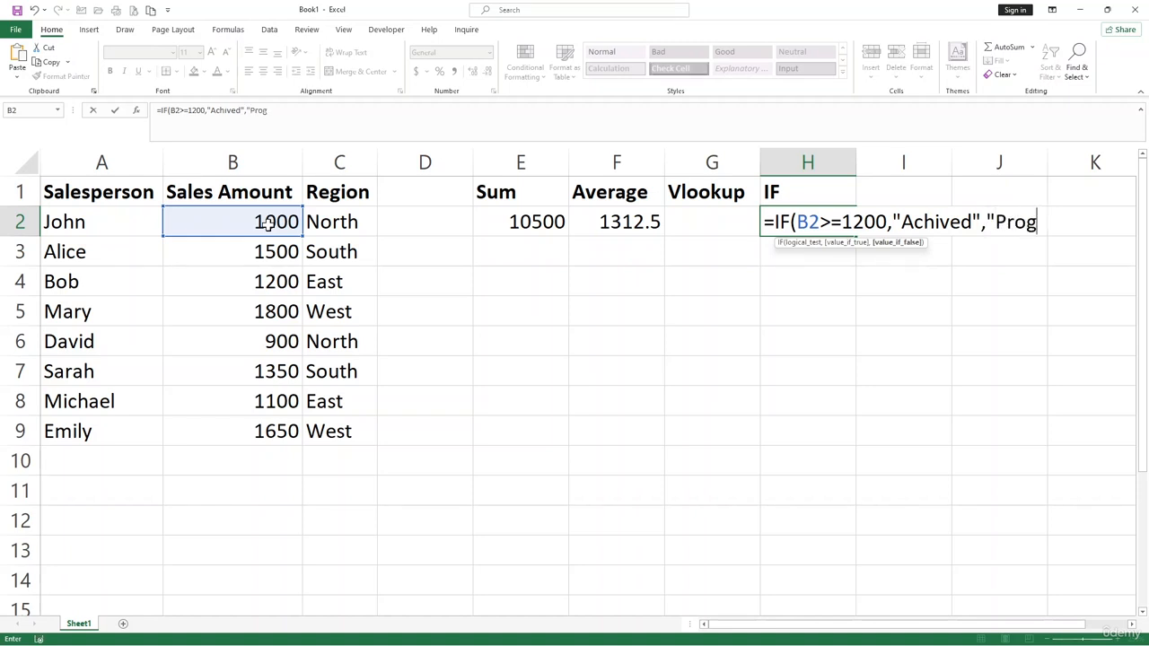
{"action": "type", "text": "re"}
{"action": "key", "text": "BackSpace"}
{"action": "key", "text": "BackSpace"}
{"action": "type", "text": "gress\")"}
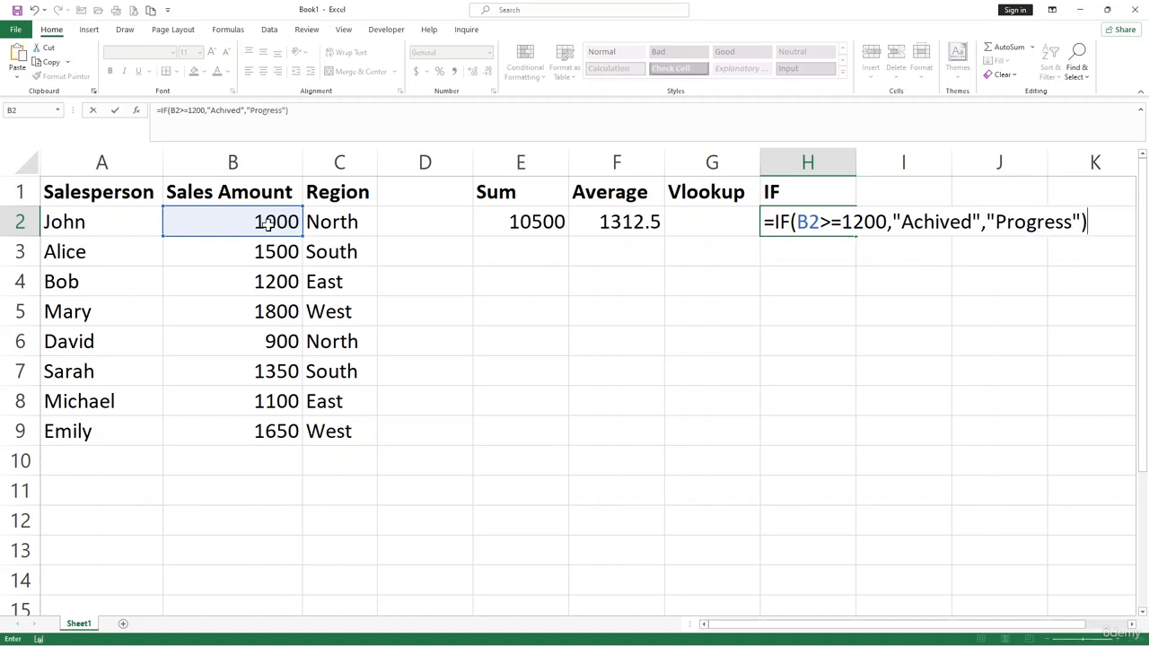
{"action": "key", "text": "Return"}
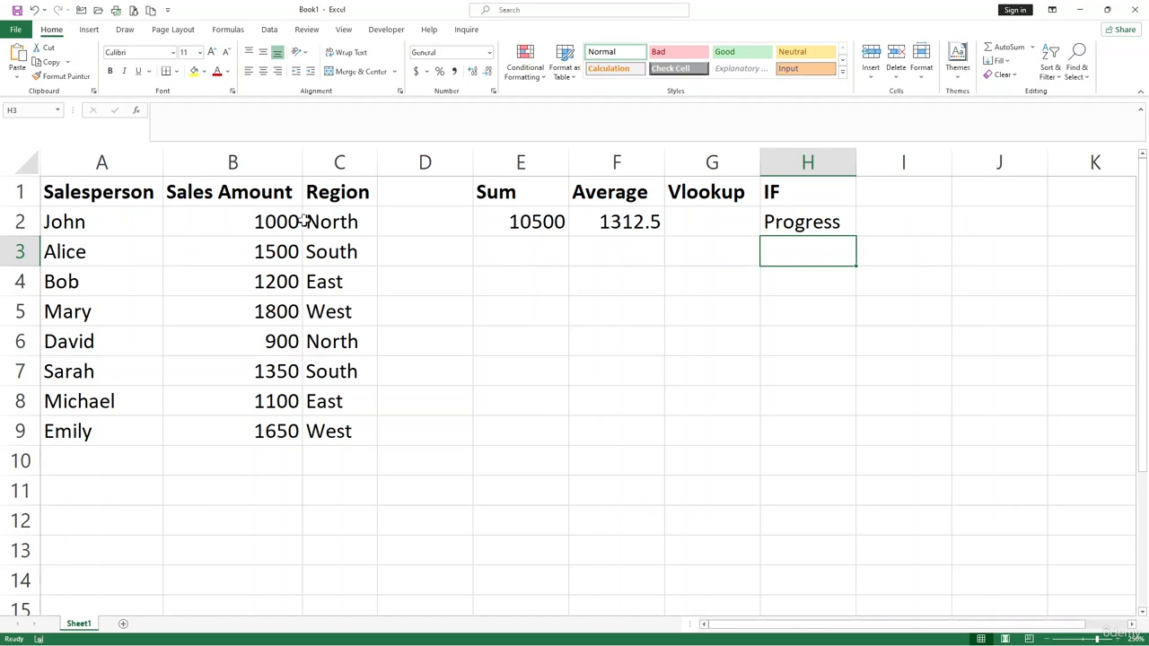
Fill the IF formula from H2 down through H9 and check the copied formulas in the rows below
{"action": "left_click", "coordinate": [265, 222]}
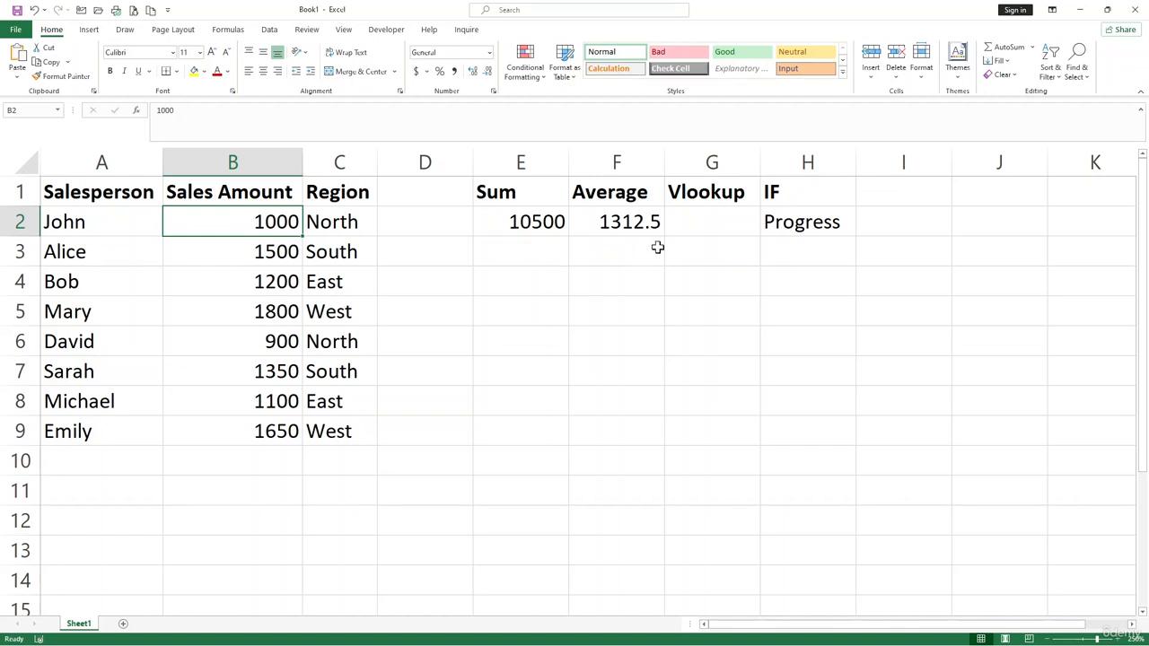
{"action": "left_click", "coordinate": [822, 228]}
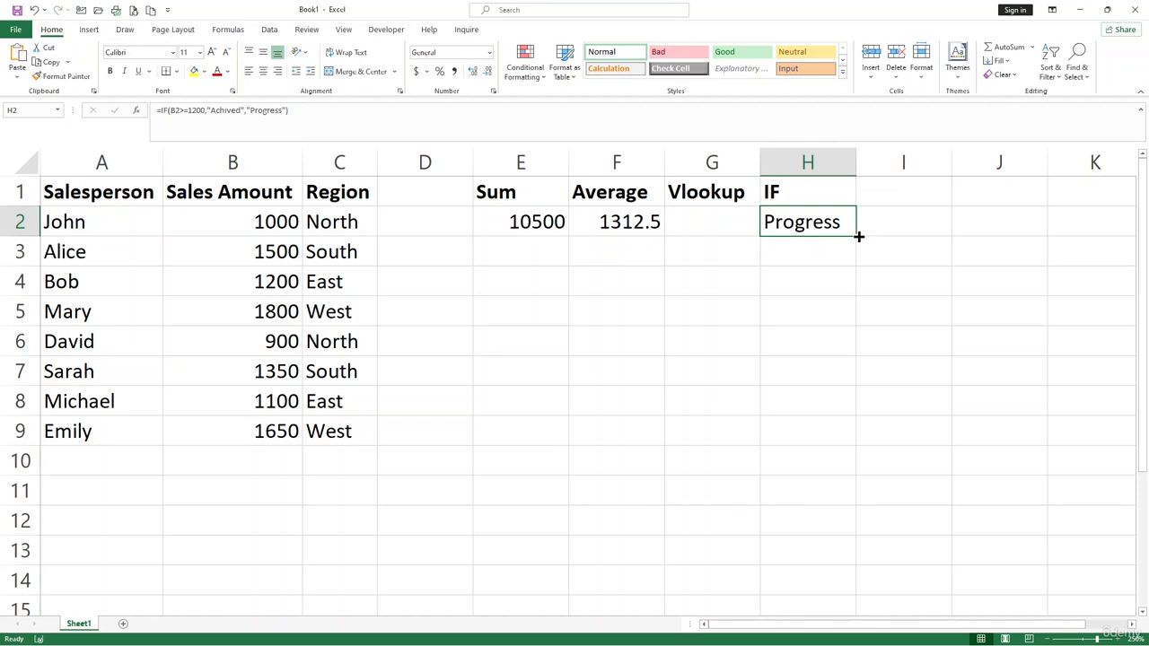
{"action": "left_click_drag", "start_coordinate": [855, 235], "coordinate": [864, 440]}
{"action": "left_click", "coordinate": [802, 341]}
{"action": "left_click_drag", "start_coordinate": [798, 252], "coordinate": [802, 431]}
{"action": "left_click", "coordinate": [799, 255]}
{"action": "left_click", "coordinate": [801, 337]}
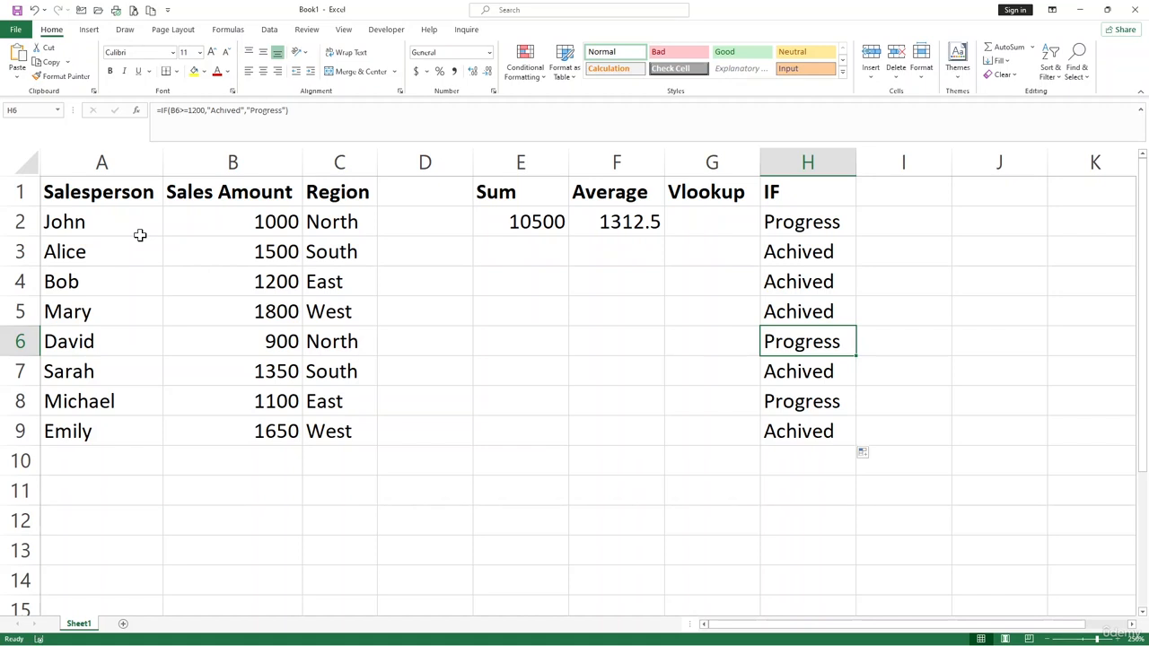
{"action": "left_click", "coordinate": [697, 231]}
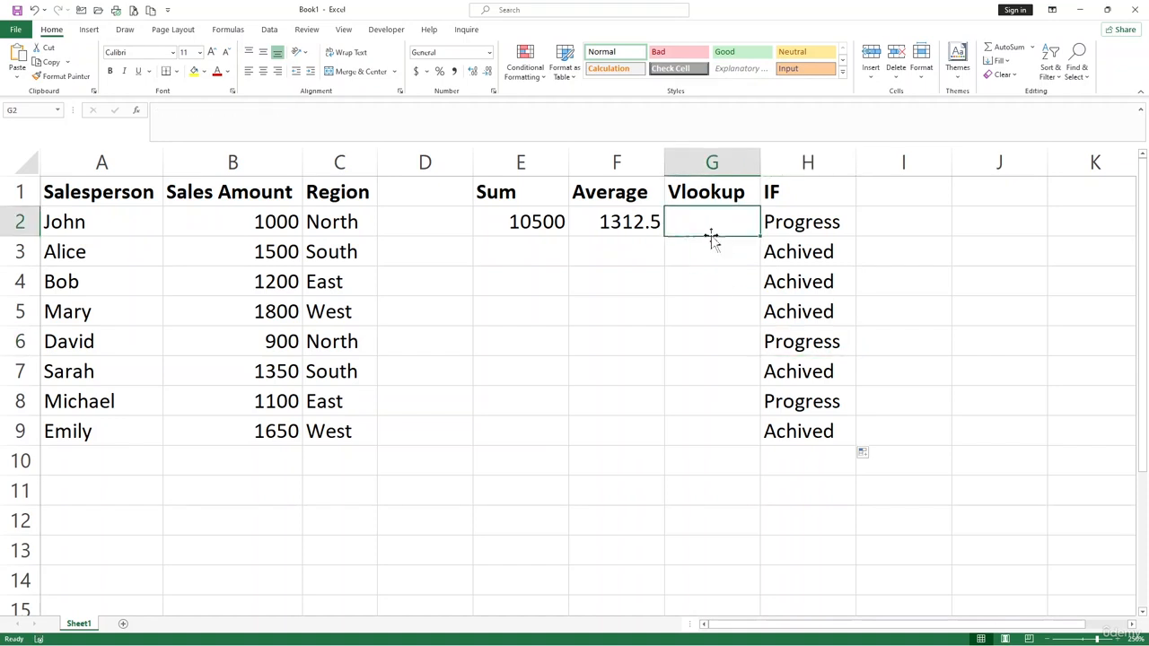
{"action": "left_click_drag", "start_coordinate": [267, 226], "coordinate": [251, 405]}
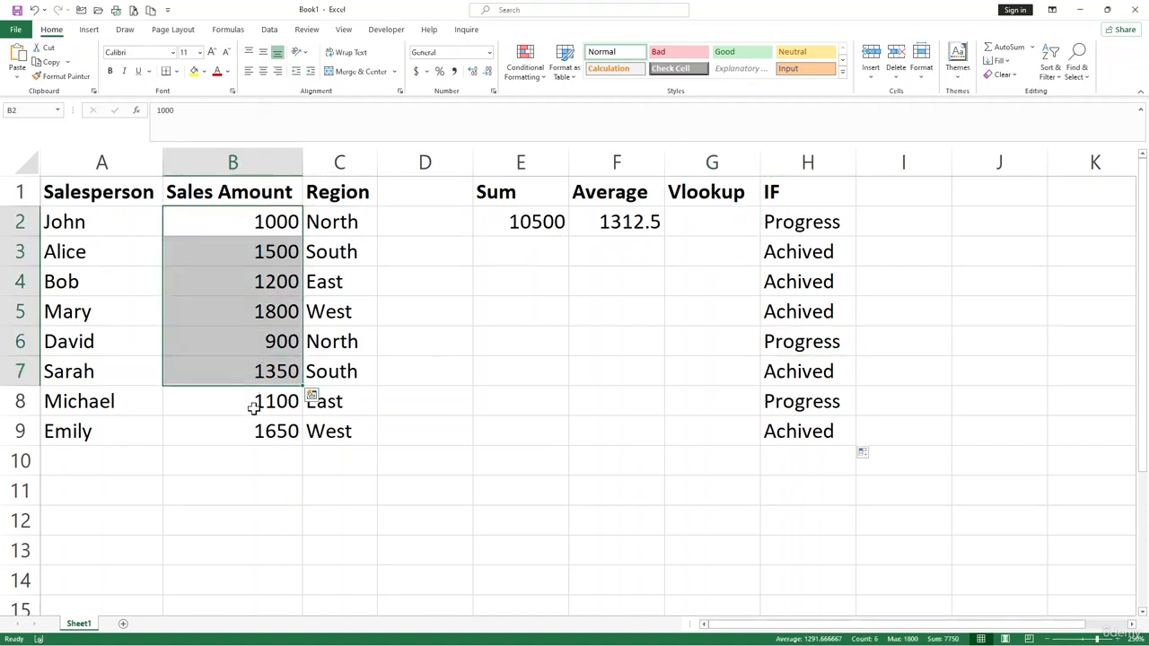
{"action": "left_click", "coordinate": [251, 404]}
{"action": "left_click", "coordinate": [91, 316]}
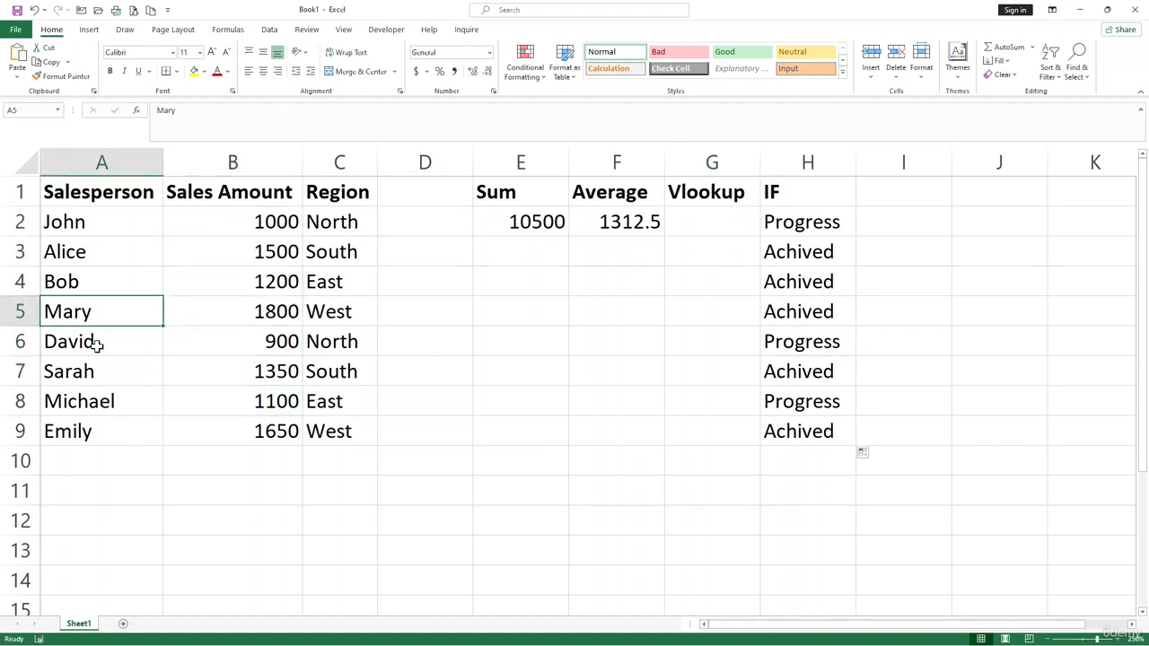
Enter an exact-match VLOOKUP in G2 that finds the name from A6, typed as quoted text, in A1:C9 and returns column 2
{"action": "left_click", "coordinate": [97, 345]}
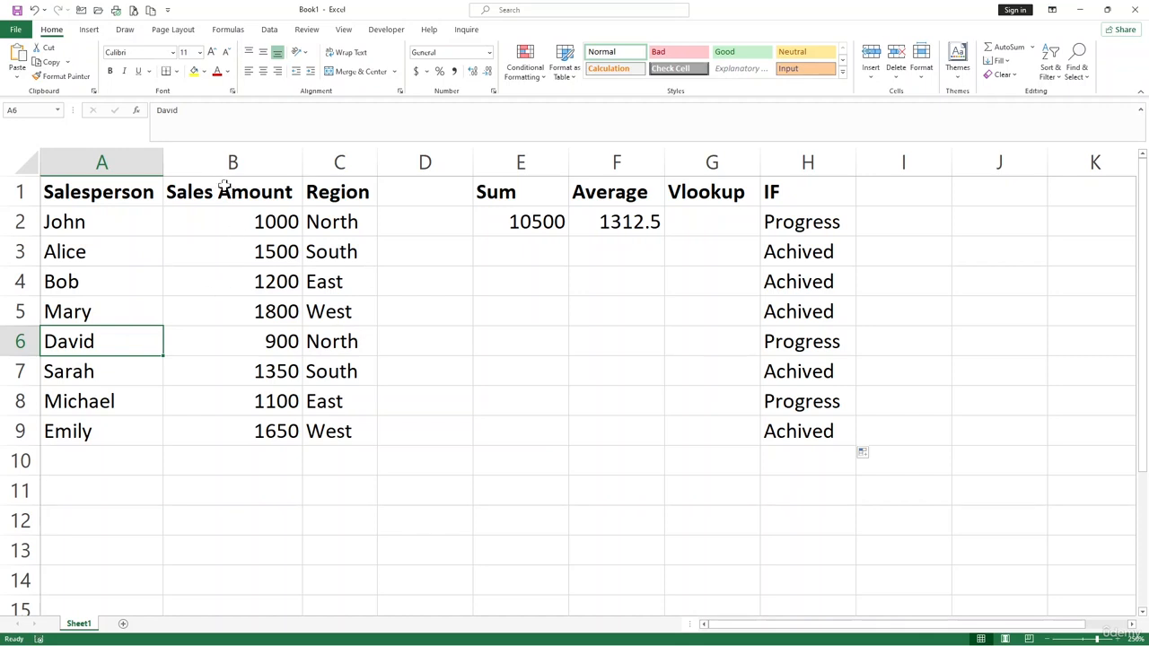
{"action": "left_click", "coordinate": [328, 349]}
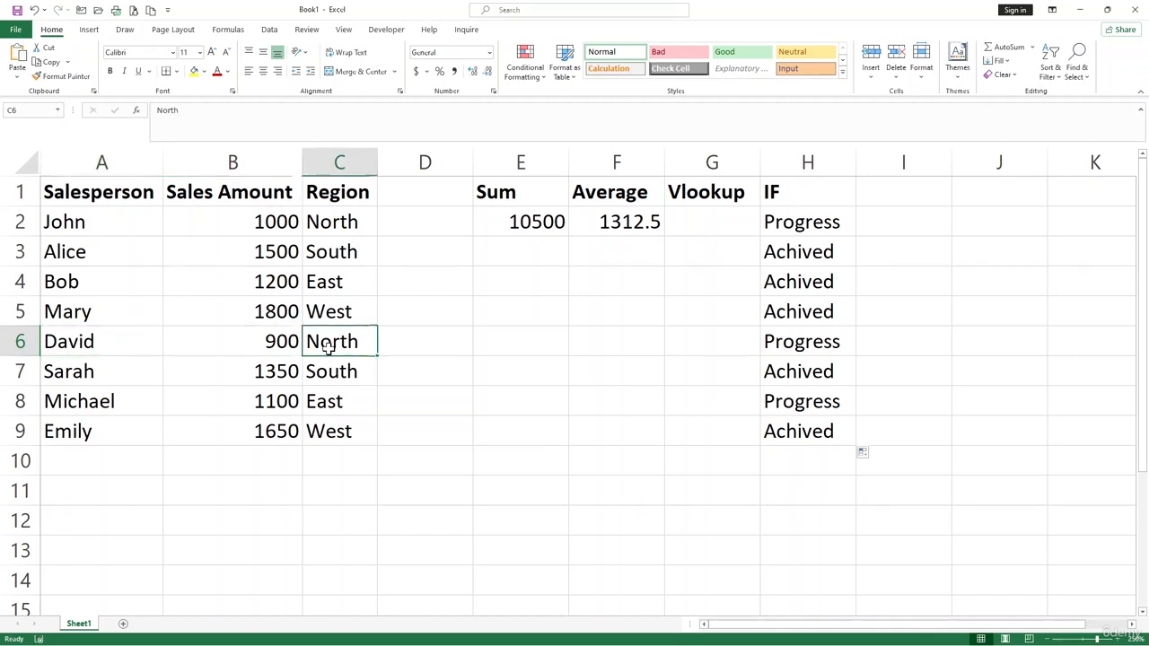
{"action": "left_click", "coordinate": [711, 217]}
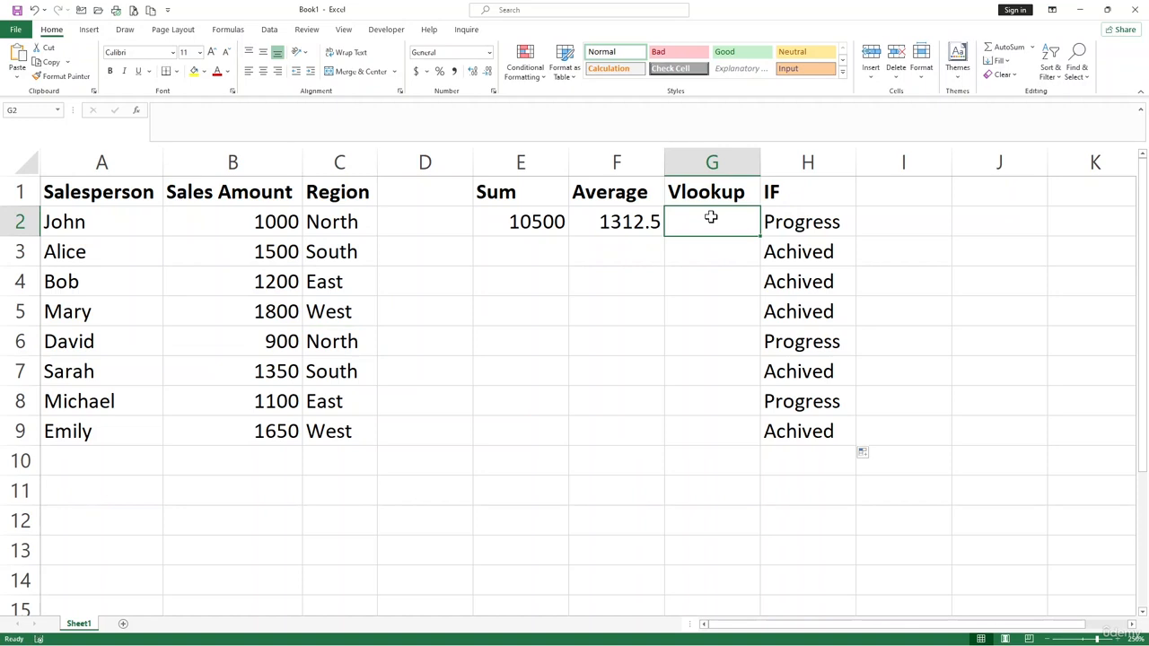
{"action": "type", "text": "=vlo"}
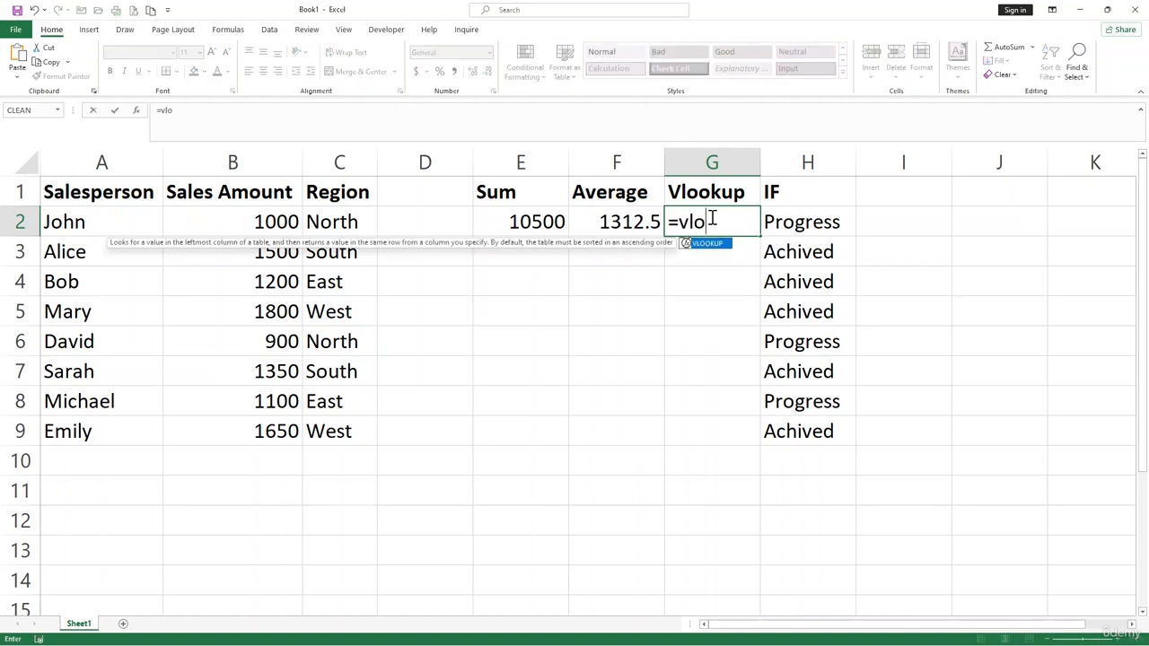
{"action": "key", "text": "Tab"}
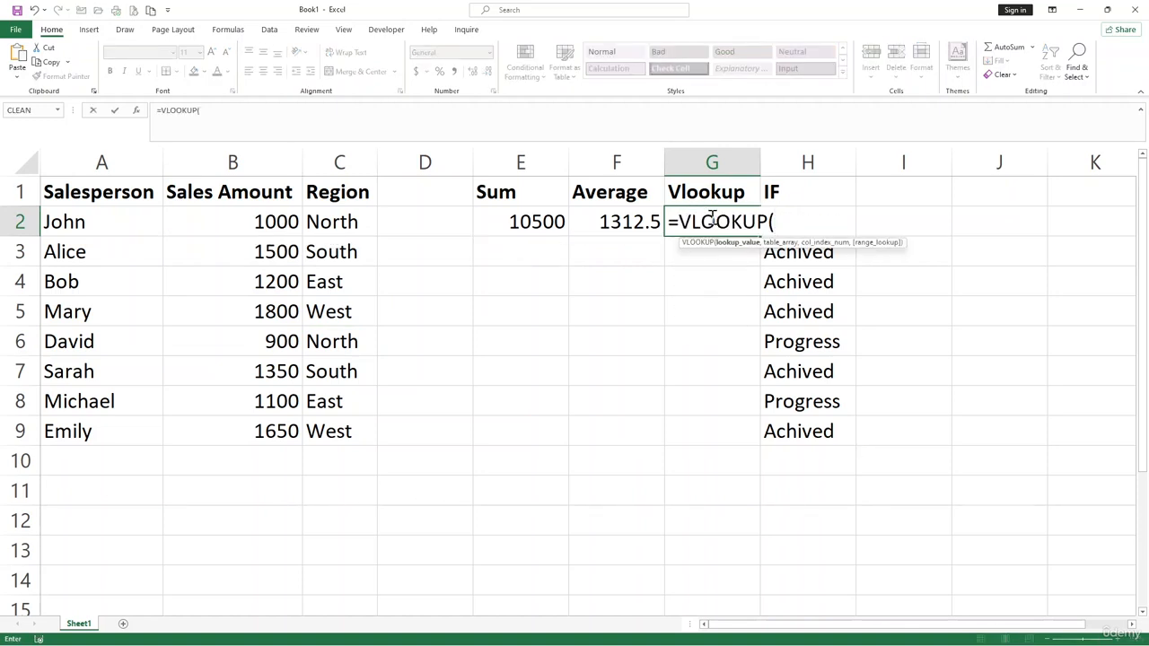
{"action": "type", "text": "\"David\","}
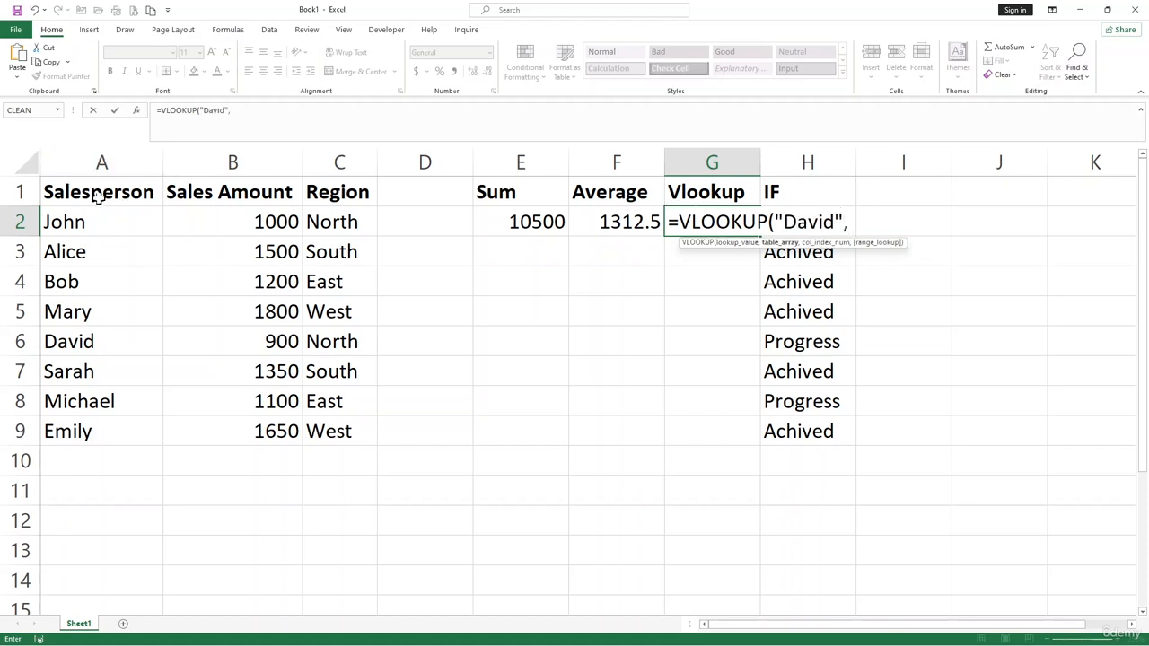
{"action": "left_click_drag", "start_coordinate": [98, 194], "coordinate": [325, 427]}
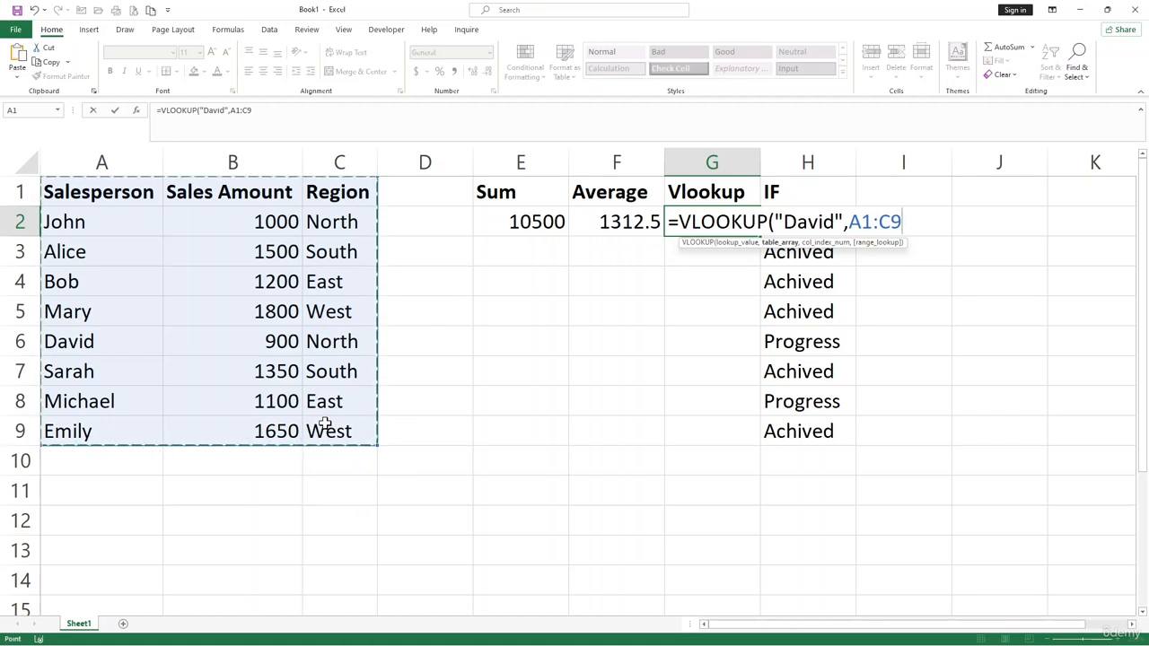
{"action": "type", "text": ",2"}
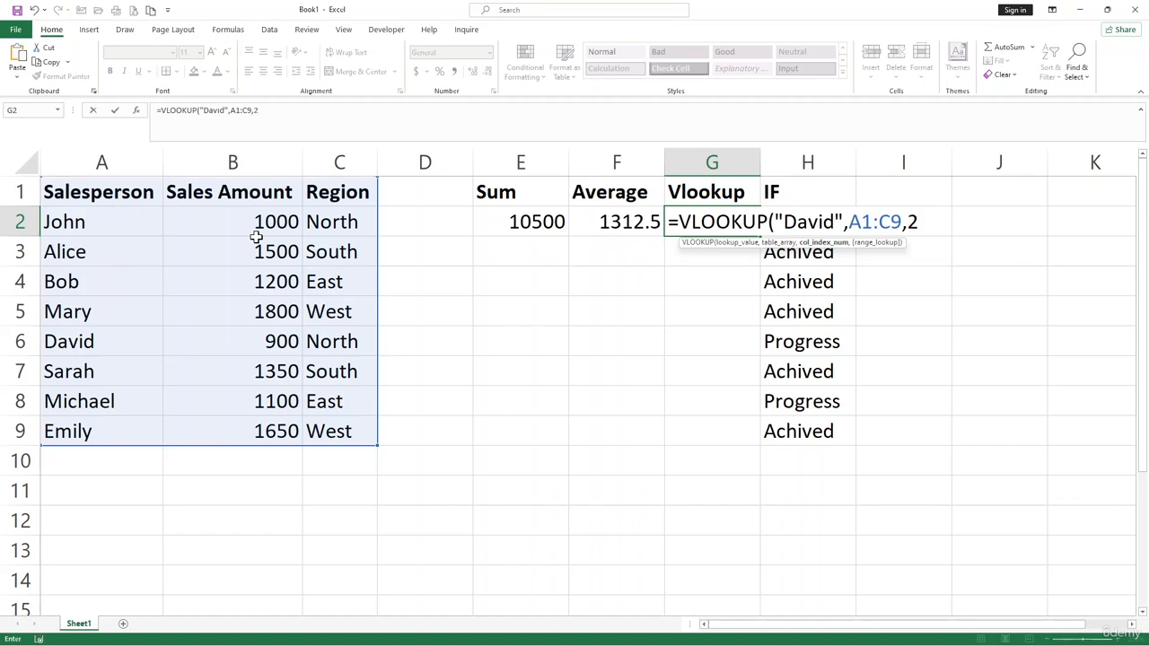
{"action": "type", "text": ","}
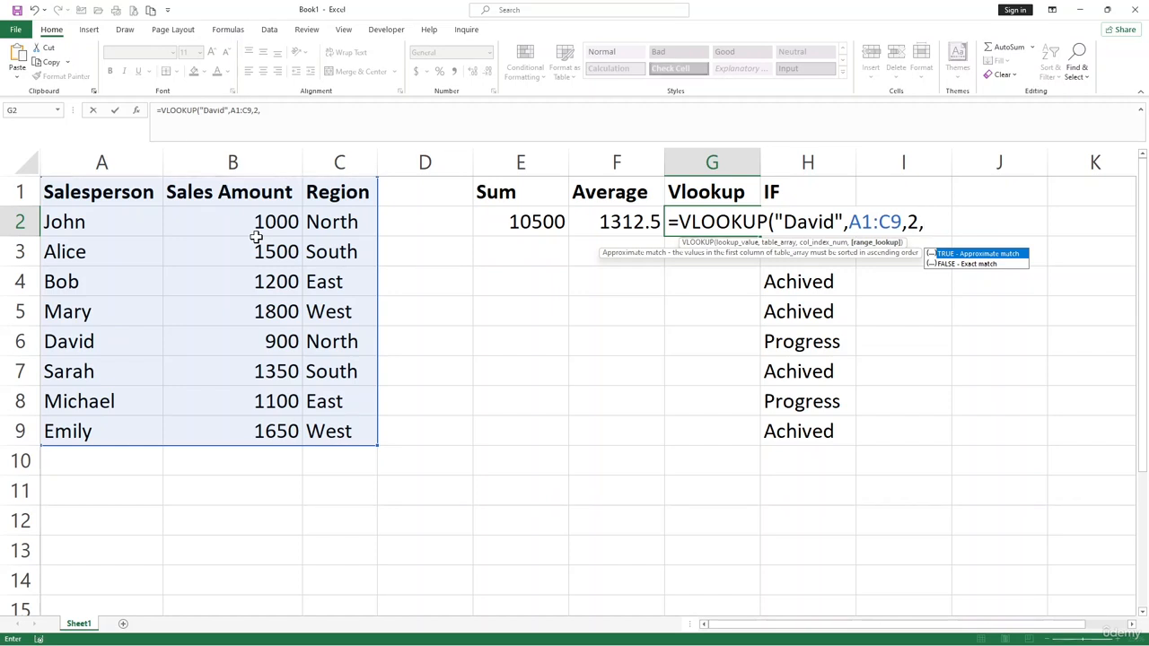
{"action": "type", "text": "false)"}
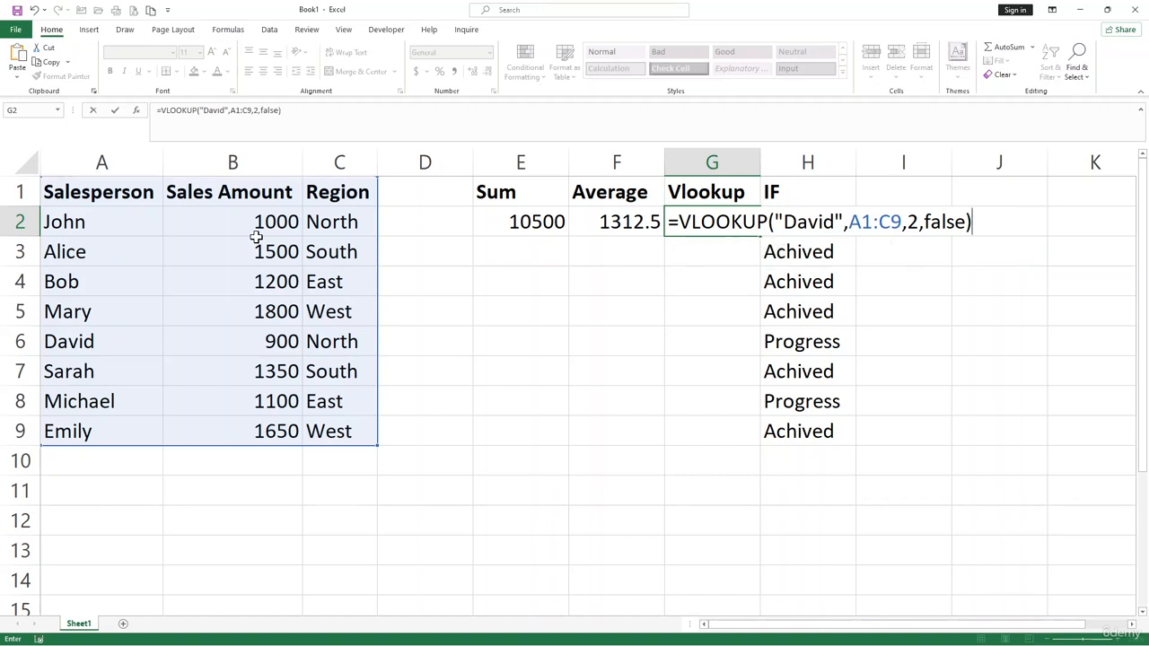
{"action": "key", "text": "Return"}
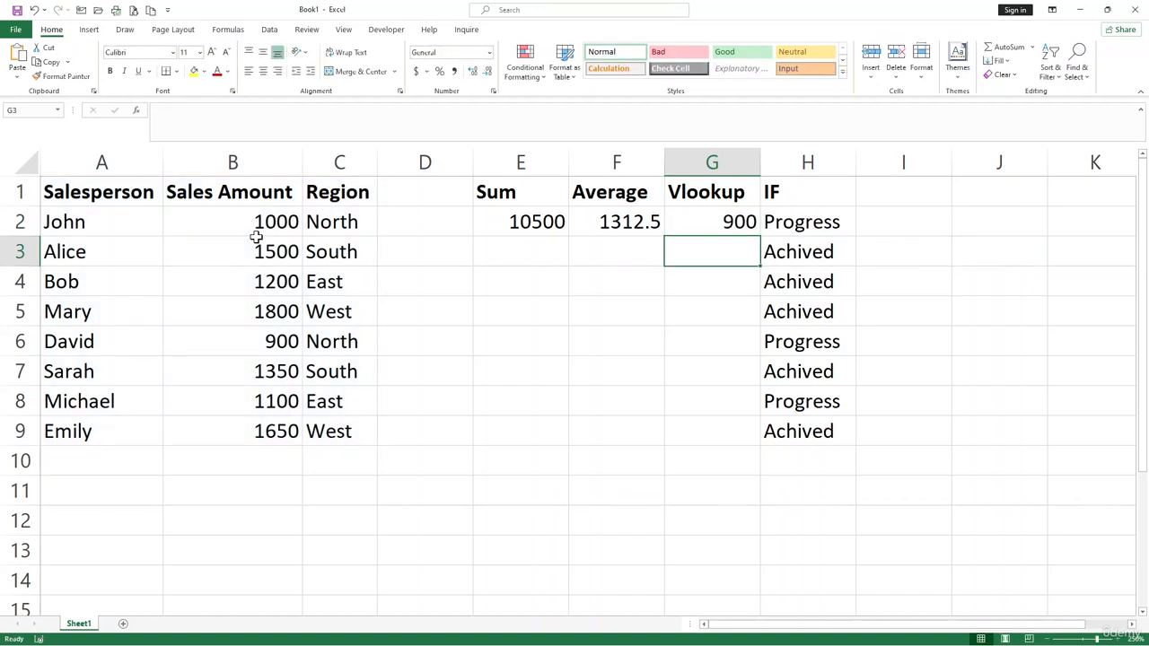
{"action": "left_click", "coordinate": [256, 341]}
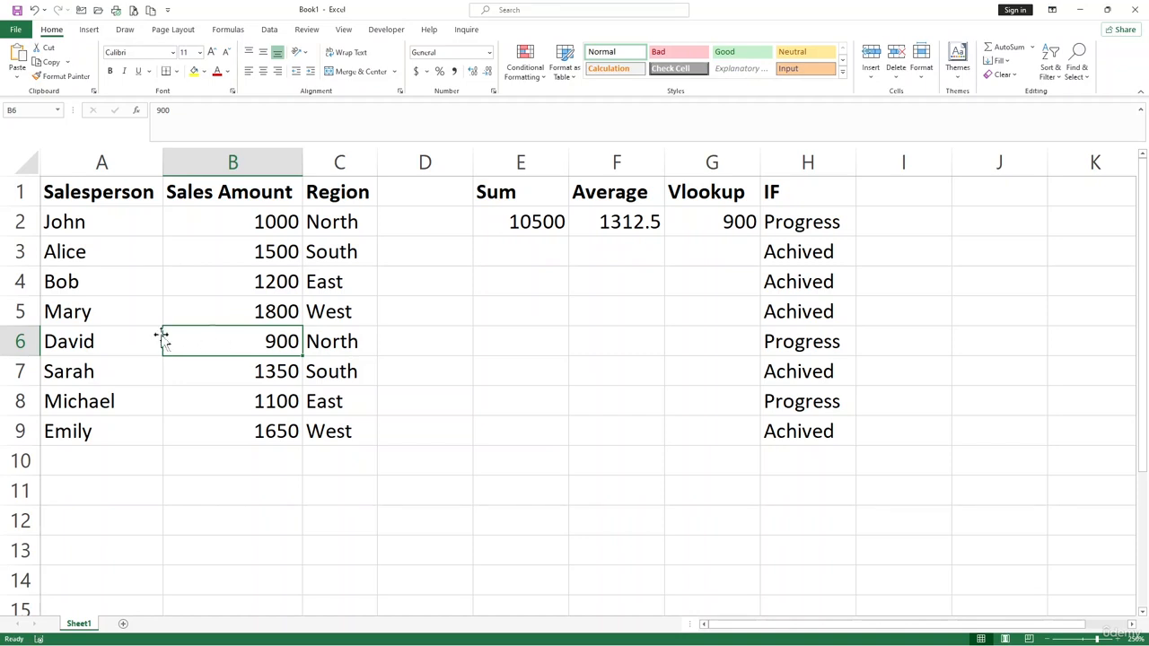
Add the heading Name in cell J1
{"action": "left_click", "coordinate": [945, 193]}
{"action": "left_click", "coordinate": [983, 195]}
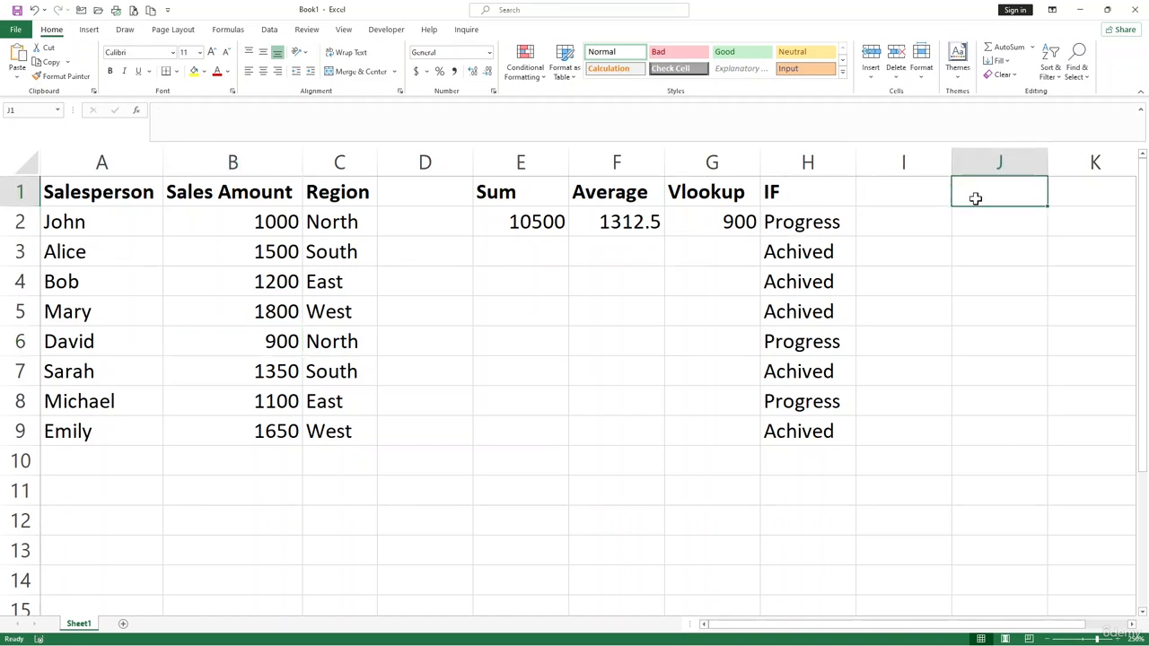
{"action": "type", "text": "Name"}
Create a drop-down list in J2 with data validation, allowing a List with the source =$A$2:$A$9
{"action": "left_click", "coordinate": [1009, 213]}
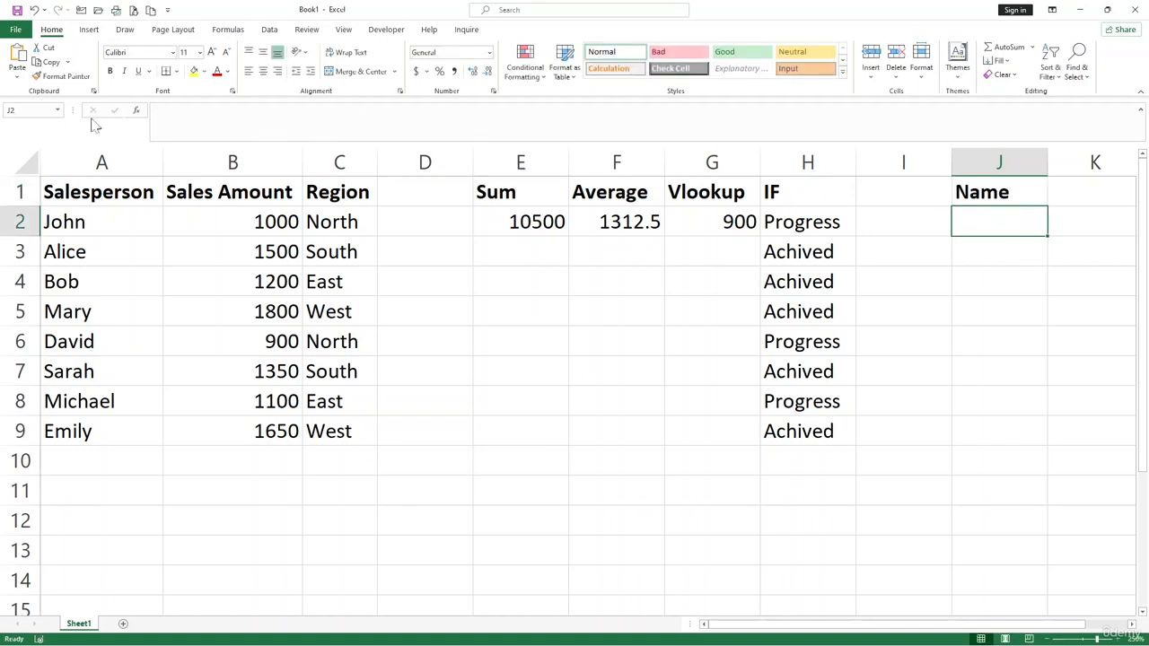
{"action": "left_click", "coordinate": [270, 31]}
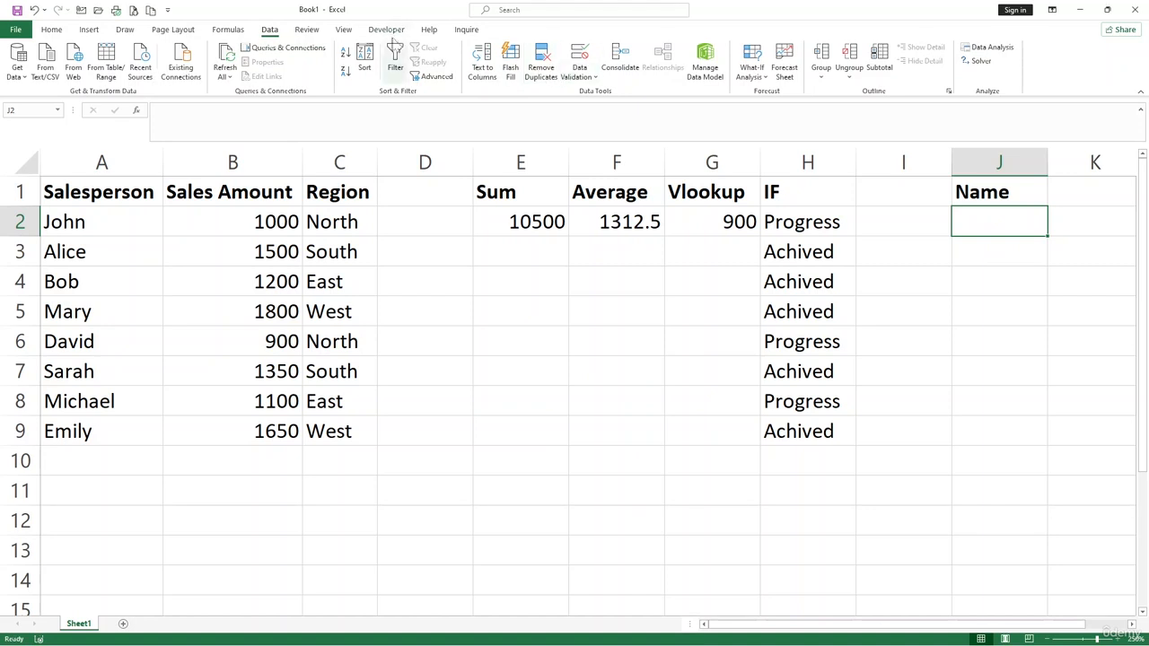
{"action": "left_click", "coordinate": [579, 74]}
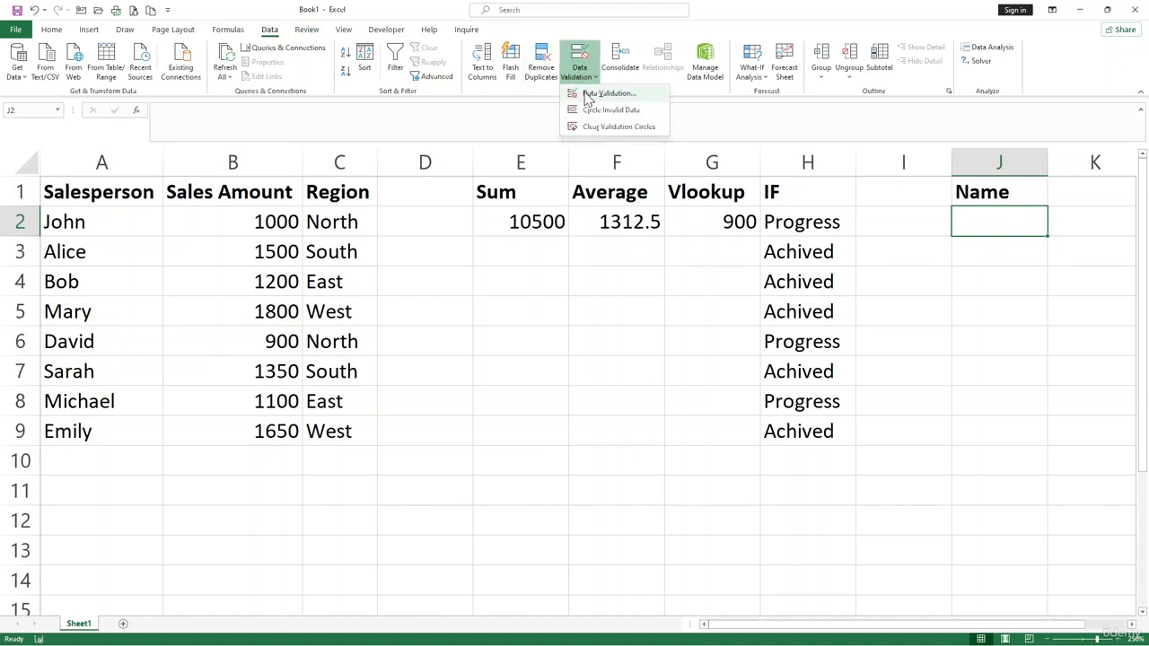
{"action": "left_click", "coordinate": [586, 94]}
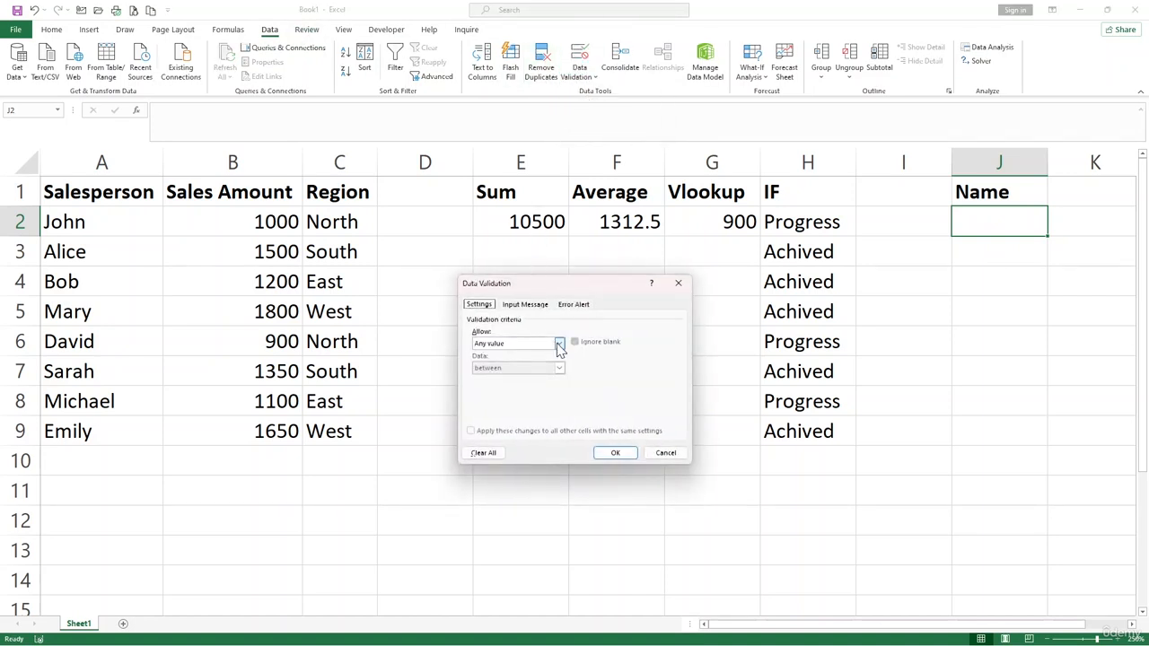
{"action": "left_click", "coordinate": [559, 345]}
{"action": "left_click", "coordinate": [520, 384]}
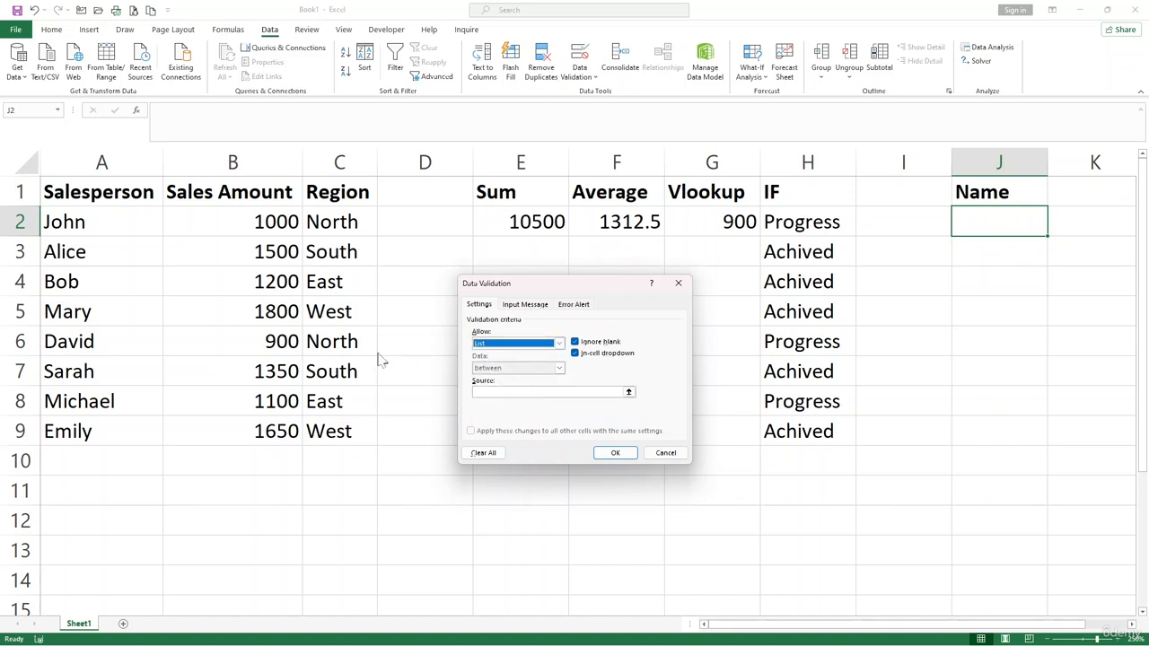
{"action": "left_click", "coordinate": [521, 392]}
{"action": "left_click", "coordinate": [101, 223]}
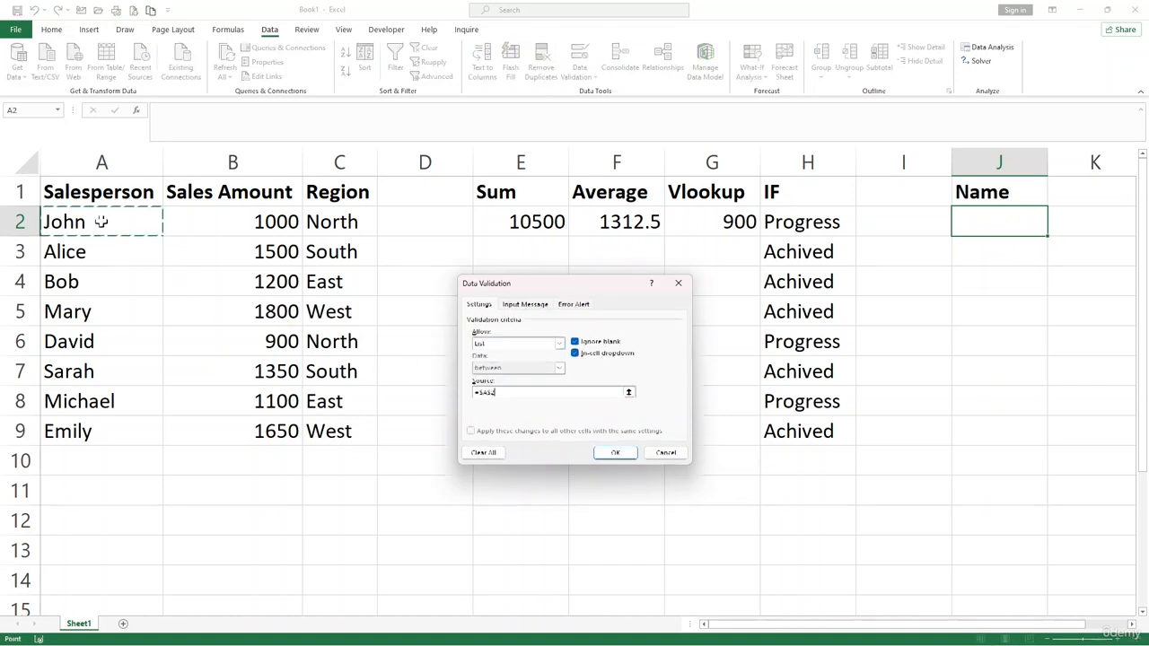
{"action": "left_click_drag", "start_coordinate": [102, 222], "coordinate": [120, 431]}
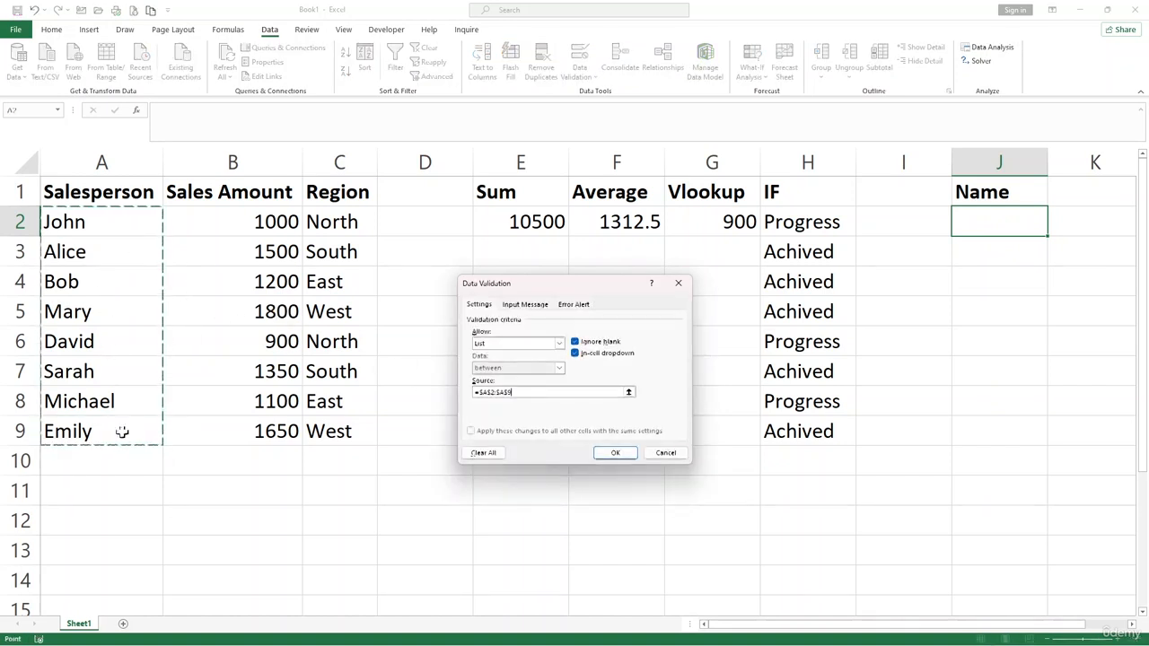
{"action": "left_click", "coordinate": [615, 453]}
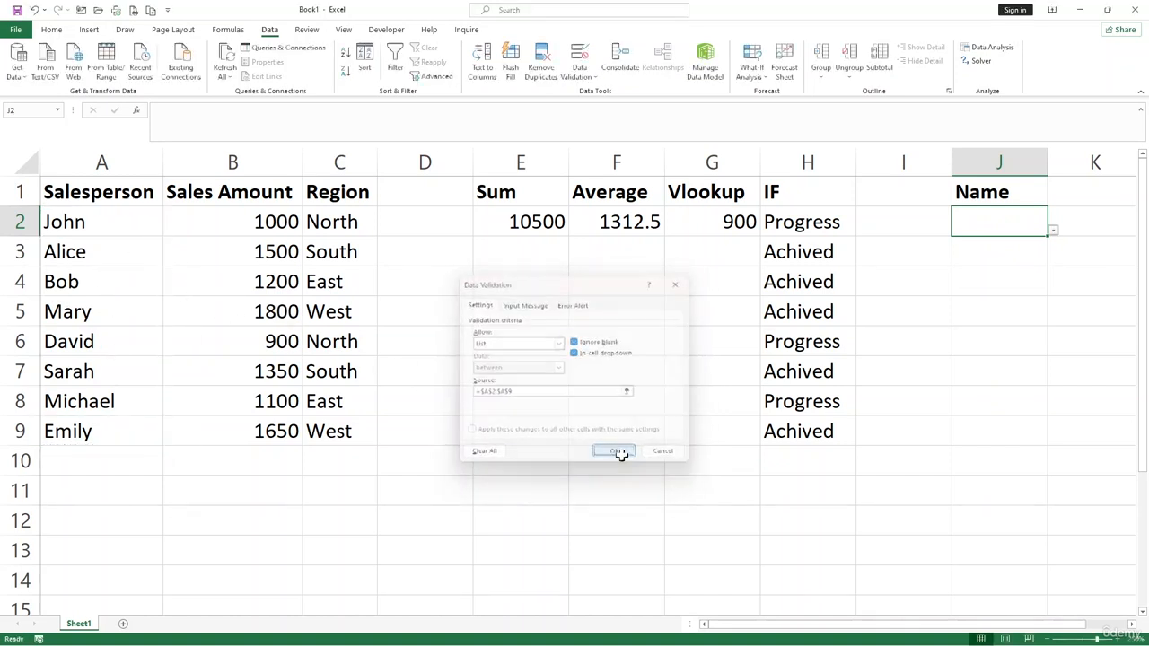
Replace the quoted name in G2's VLOOKUP with a reference to J2, giving =VLOOKUP(J2,A1:C9,2,FALSE)
{"action": "left_click", "coordinate": [740, 222]}
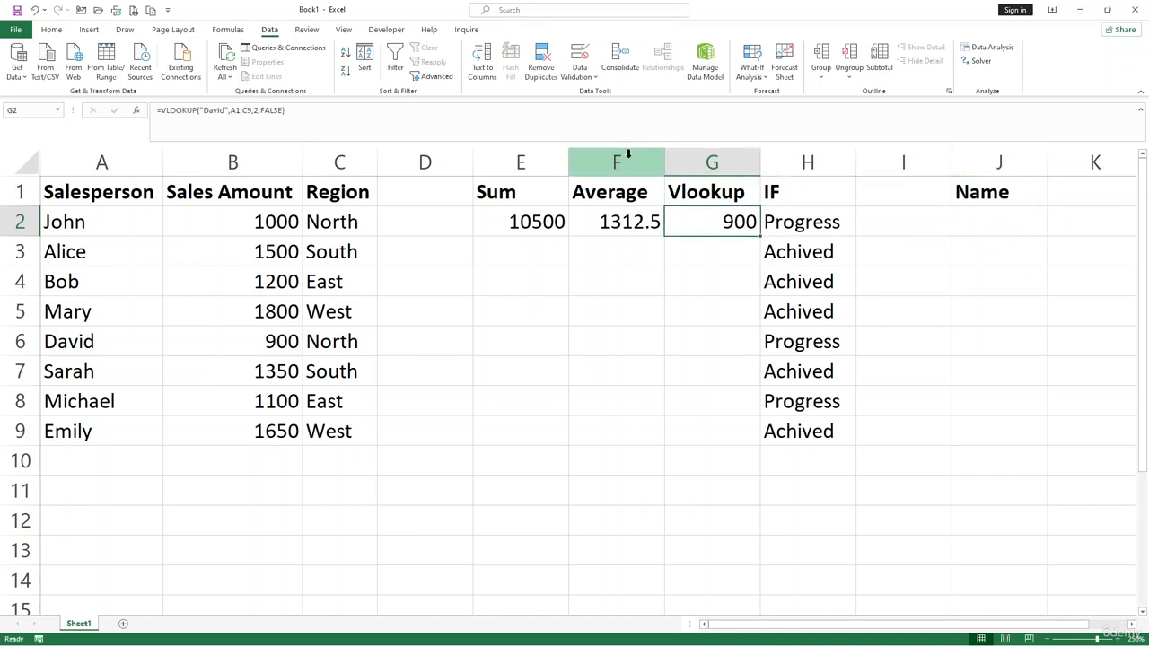
{"action": "left_click", "coordinate": [226, 109]}
{"action": "left_click_drag", "start_coordinate": [226, 109], "coordinate": [200, 109]}
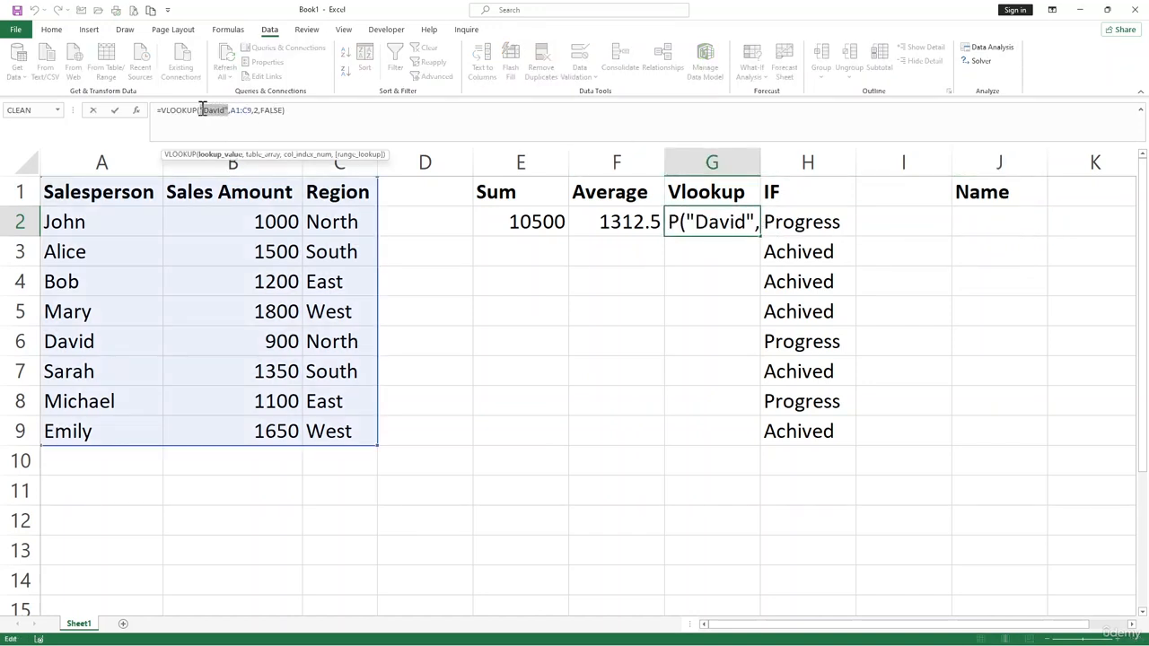
{"action": "key", "text": "BackSpace"}
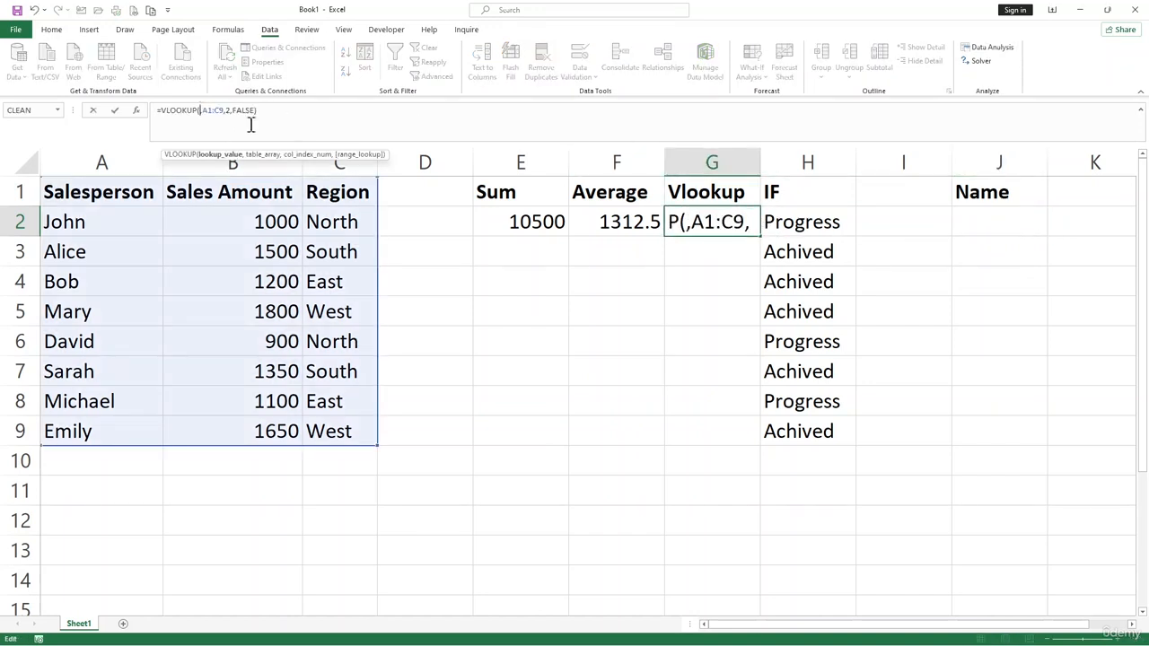
{"action": "left_click", "coordinate": [1002, 219]}
{"action": "key", "text": "Return"}
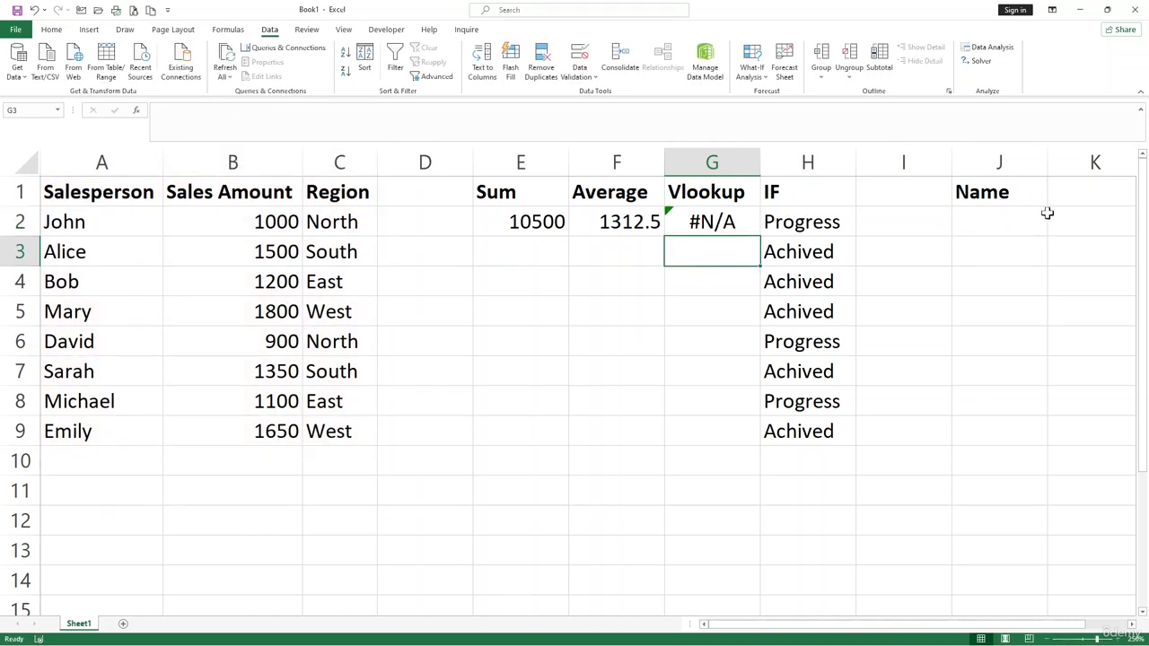
Choose the salesperson from A3 in the J2 drop-down list and compare the lookup with the sales amount in B3
{"action": "left_click", "coordinate": [1029, 239]}
{"action": "left_click", "coordinate": [1036, 224]}
{"action": "left_click", "coordinate": [1052, 231]}
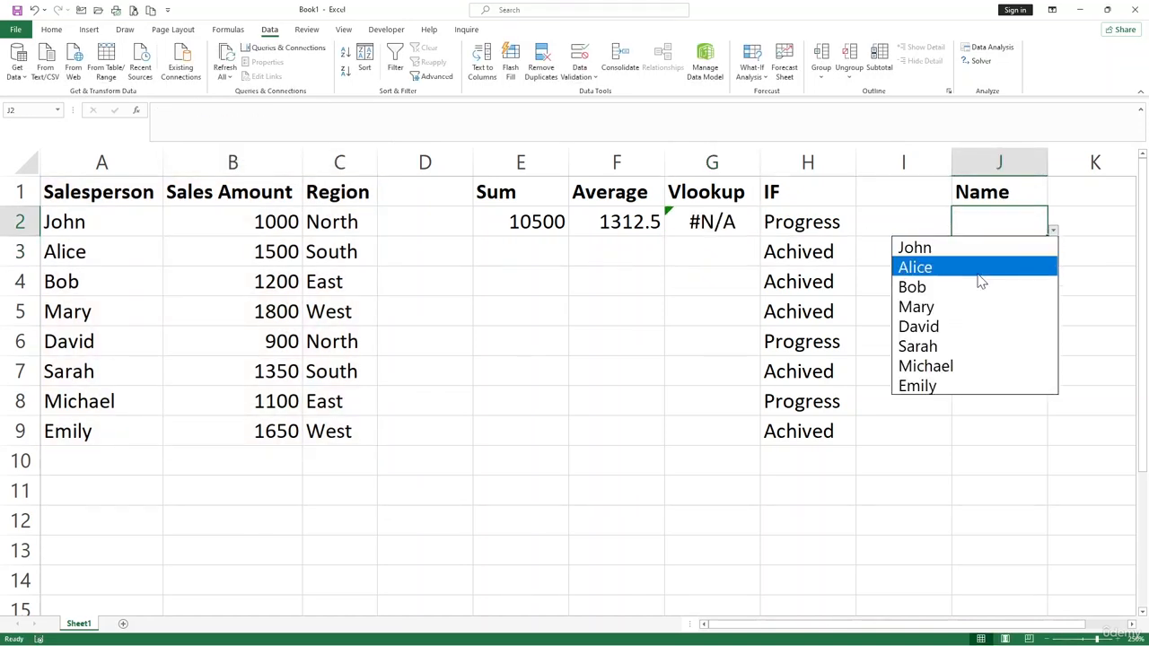
{"action": "left_click", "coordinate": [915, 268]}
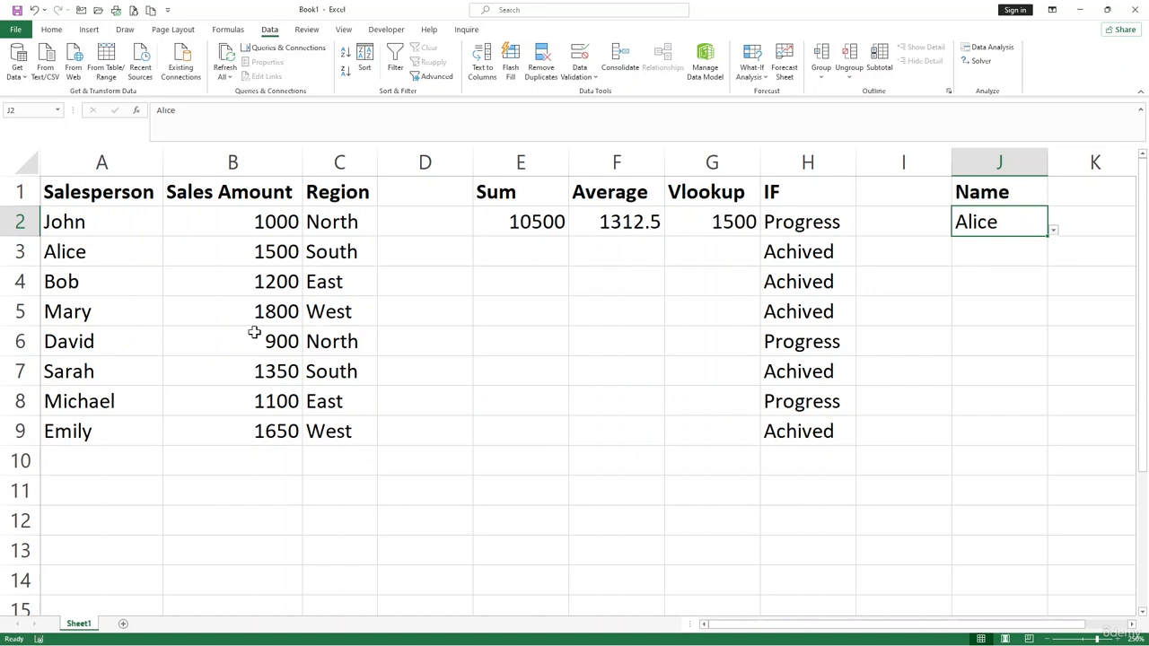
{"action": "left_click", "coordinate": [278, 252]}
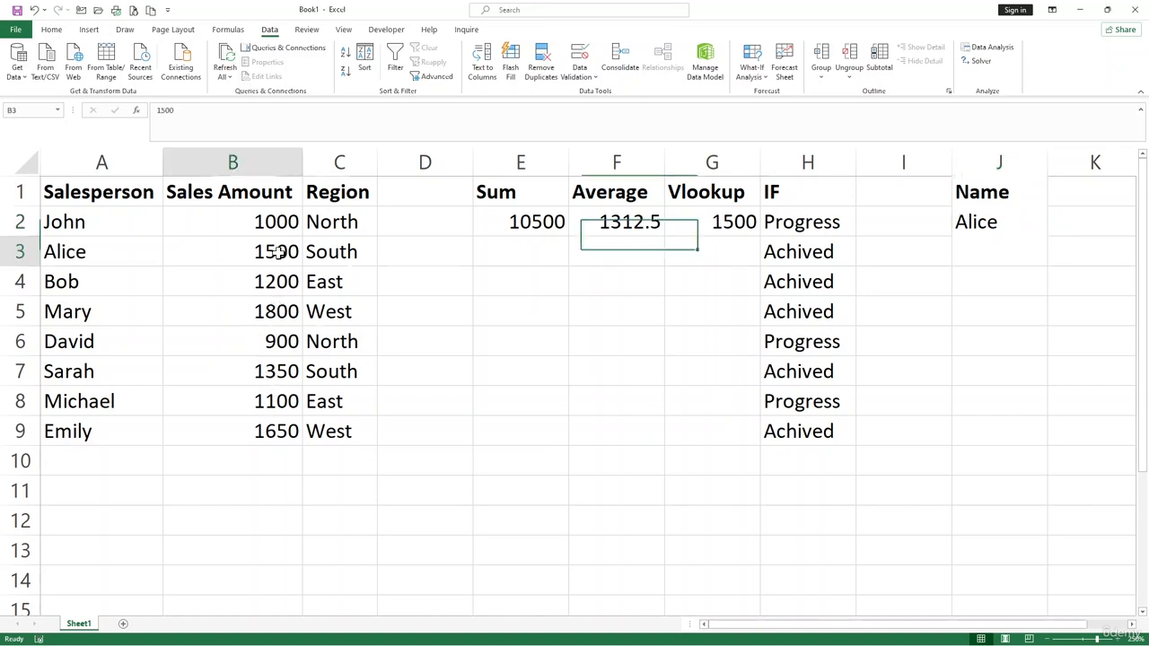
Choose the salesperson from A7 in the J2 drop-down list and check the VLOOKUP formula in G2
{"action": "left_click", "coordinate": [1024, 226]}
{"action": "left_click", "coordinate": [1052, 231]}
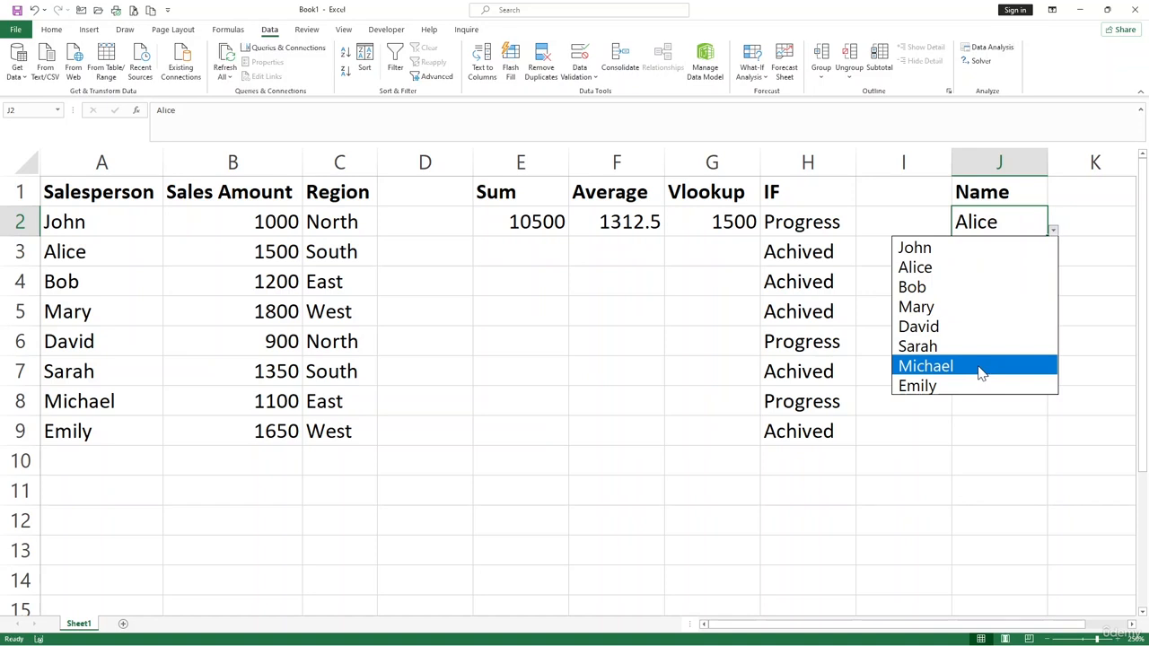
{"action": "left_click", "coordinate": [963, 346]}
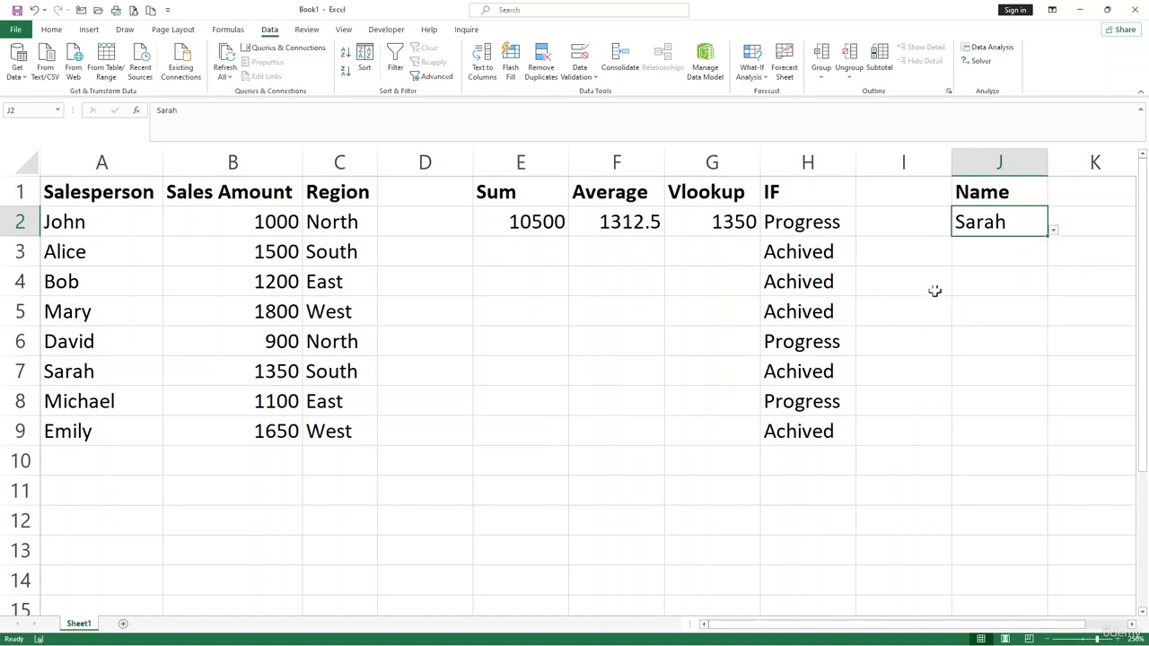
{"action": "left_click", "coordinate": [723, 225]}
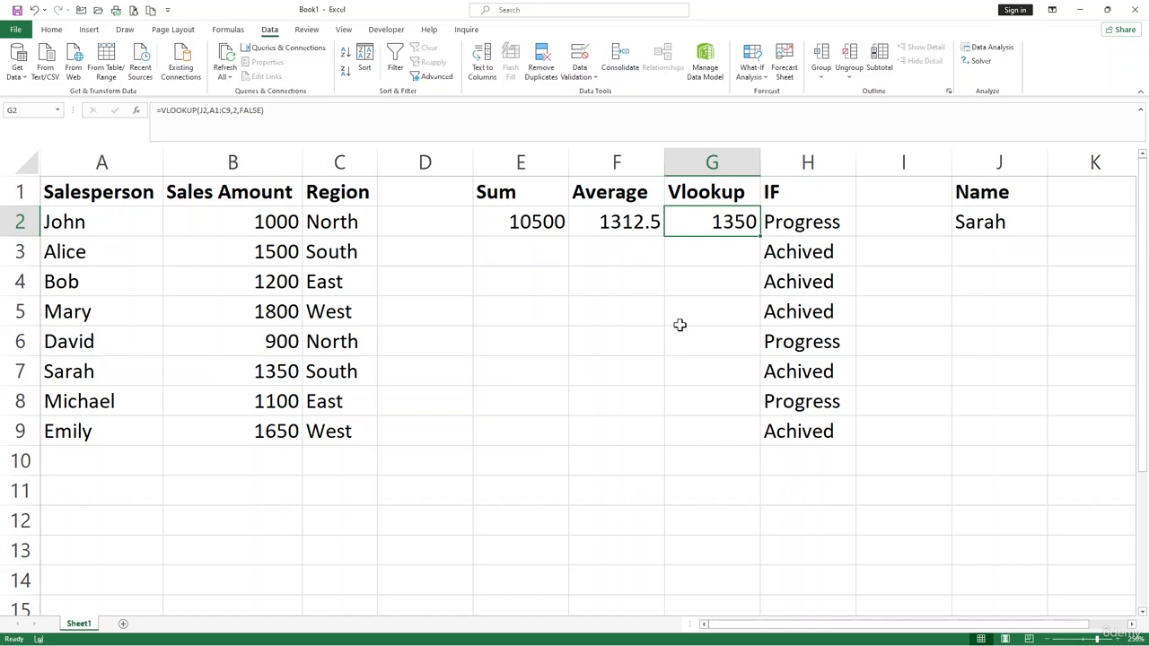
{"action": "left_click", "coordinate": [520, 431]}
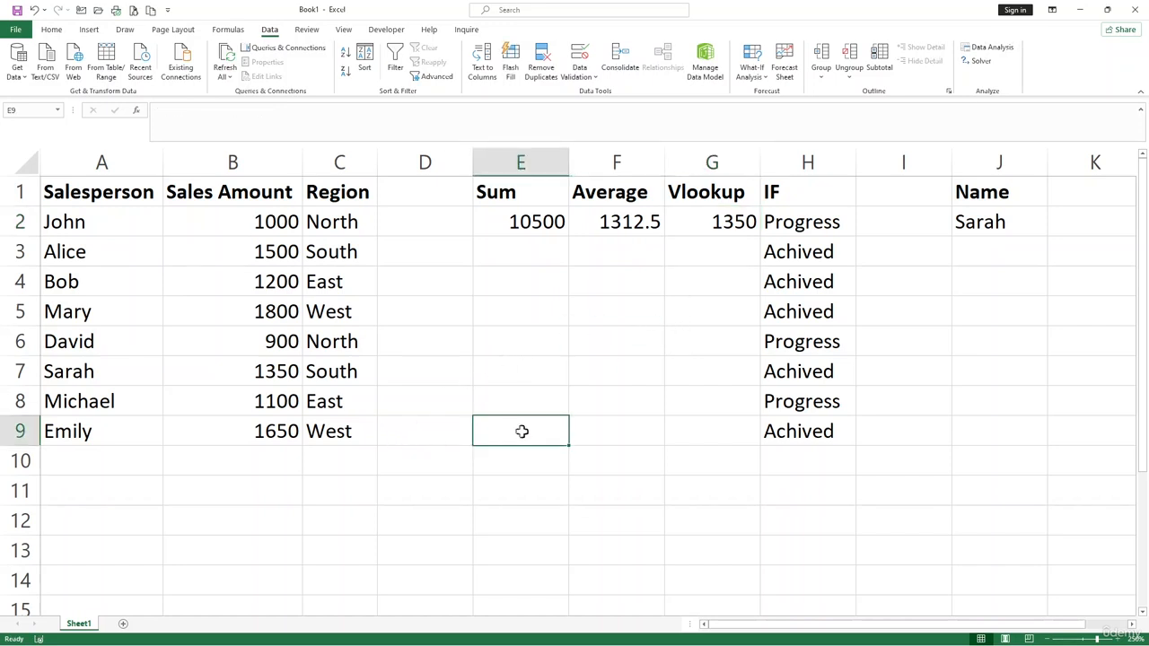